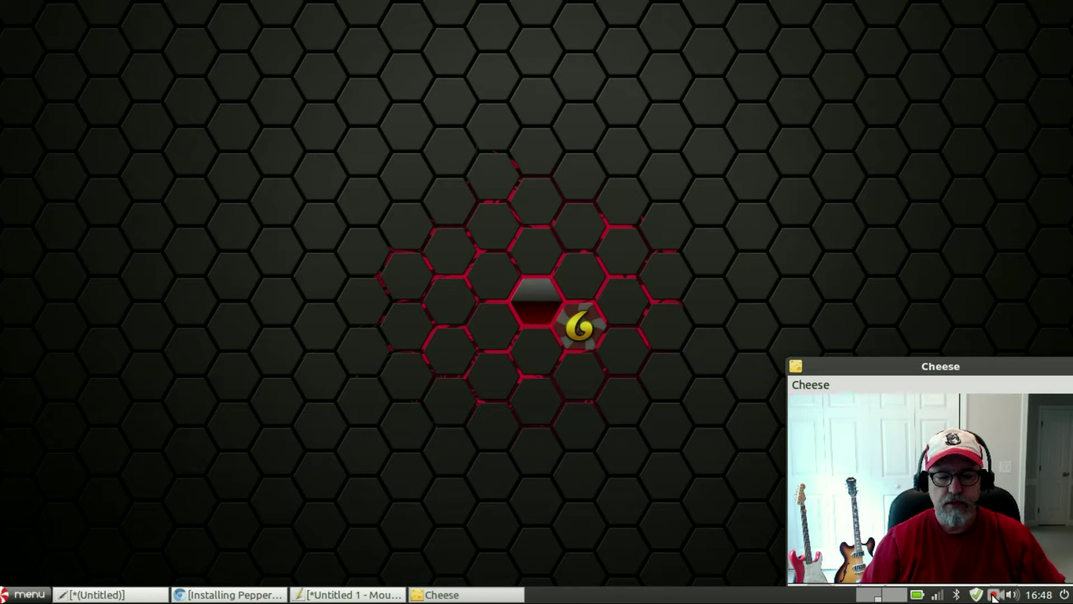
# - Pause the screen recording, then bring back the forum tutorial showing its 14-step installation summary
pyautogui.click(993, 597)
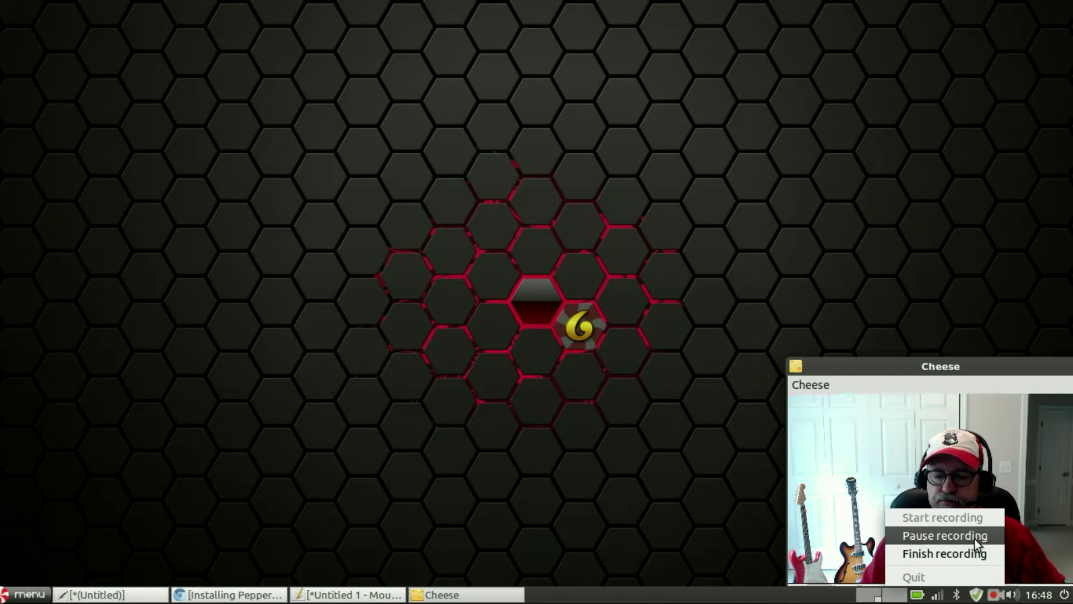
pyautogui.click(955, 537)
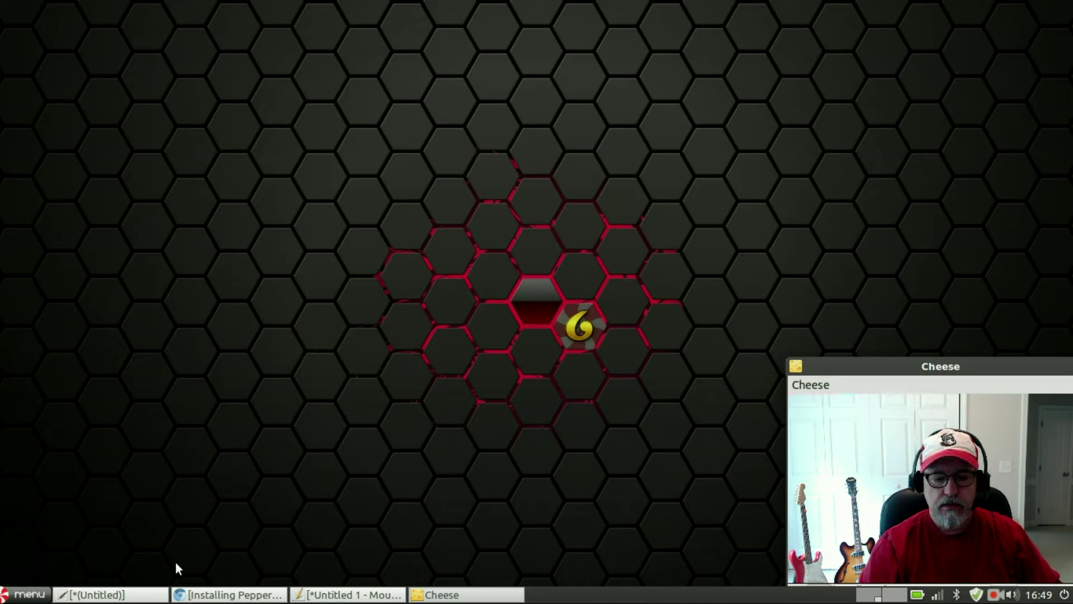
pyautogui.click(213, 596)
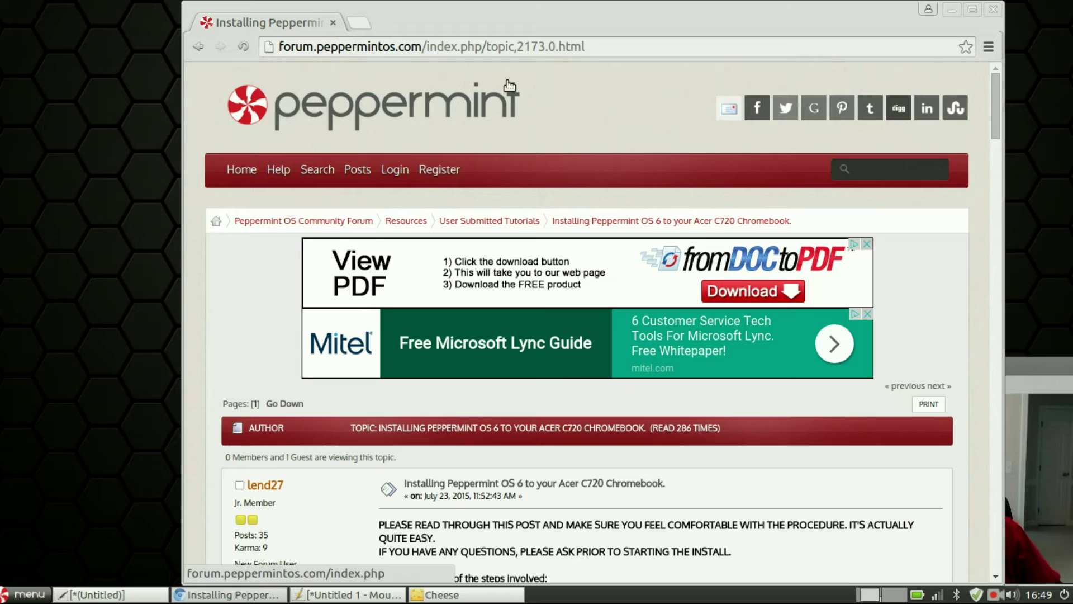
pyautogui.moveTo(563, 12); pyautogui.dragTo(515, 16)
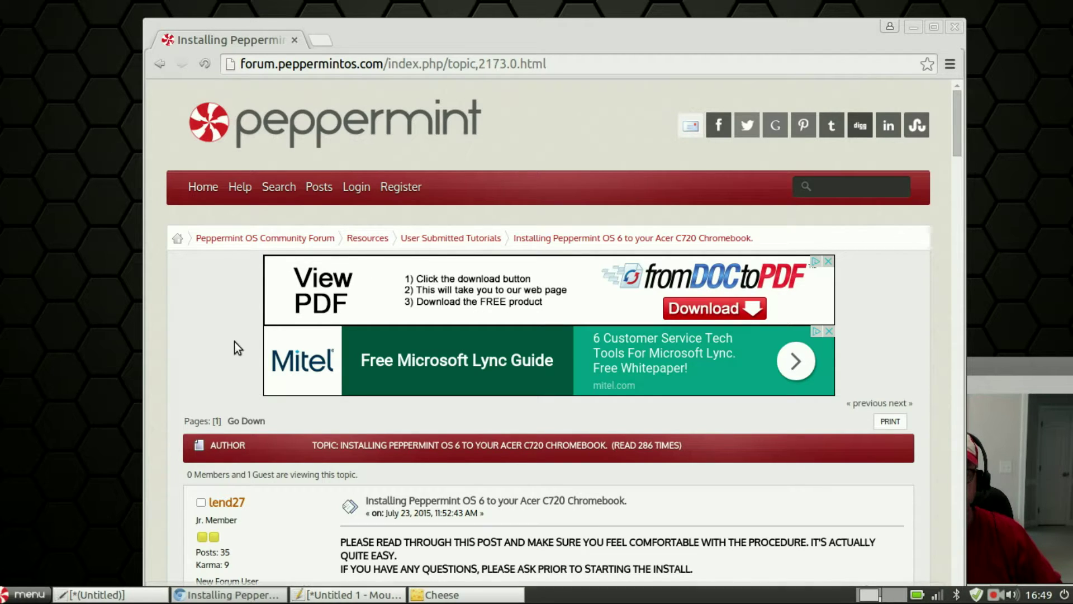
pyautogui.scroll(-6, 217, 344)
pyautogui.scroll(2, 216, 343)
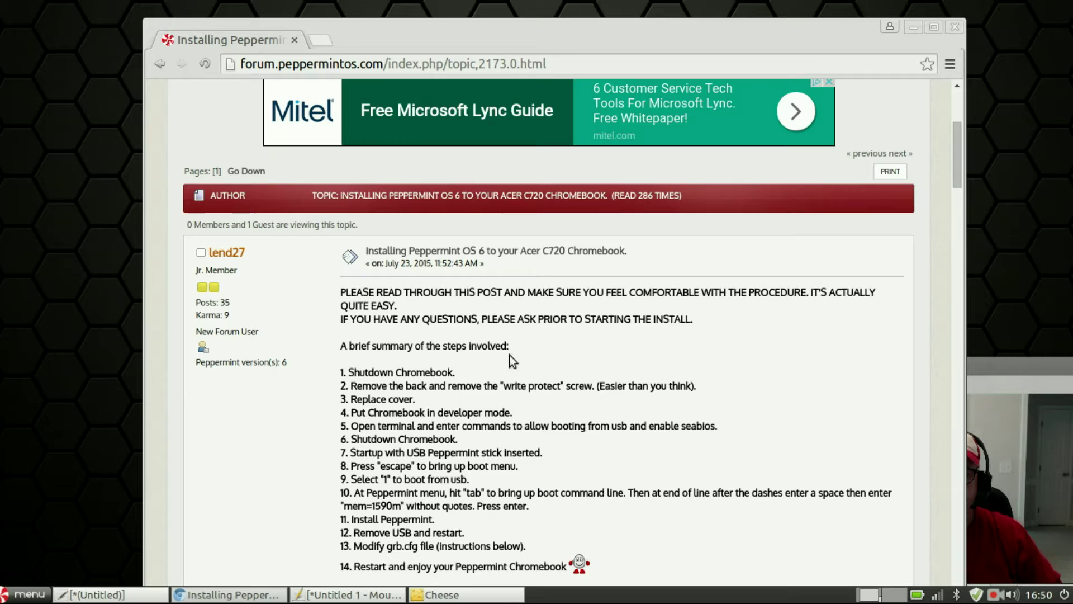
# - Minimize the Chromium forum window to reveal the desktop
pyautogui.click(912, 26)
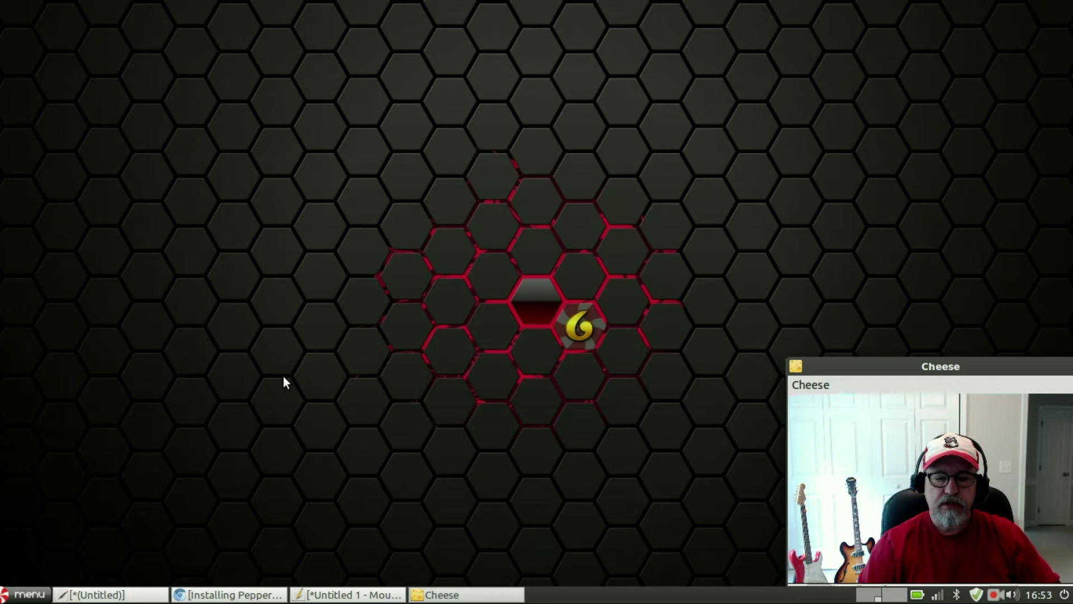
# - Restore Mousepad and add '__ __ mem=1590m' on line 4, below the install command
pyautogui.click(336, 595)
pyautogui.rightClick(336, 595)
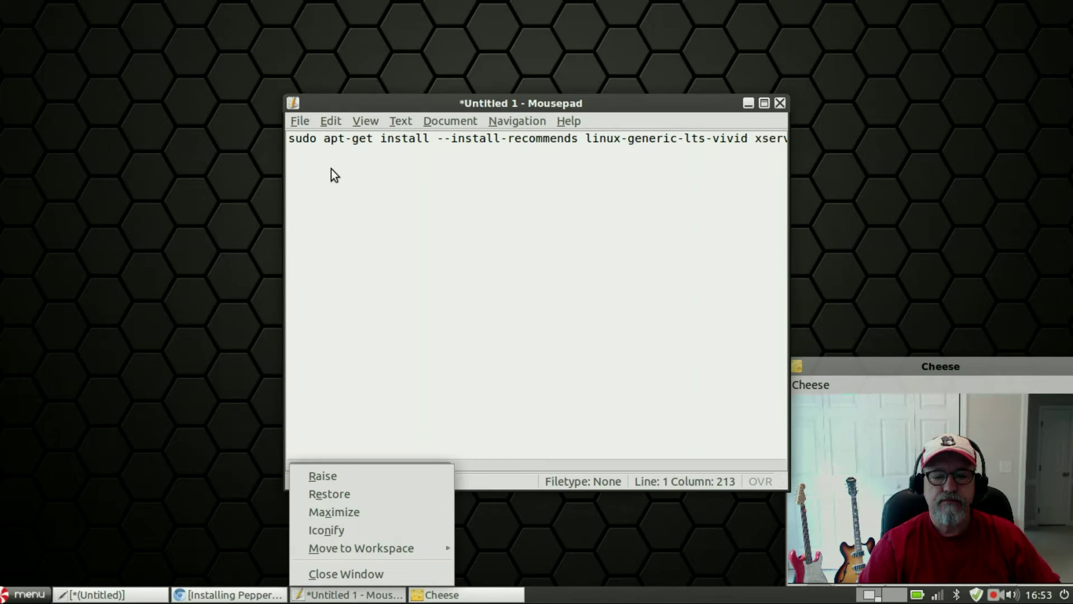
pyautogui.click(331, 169)
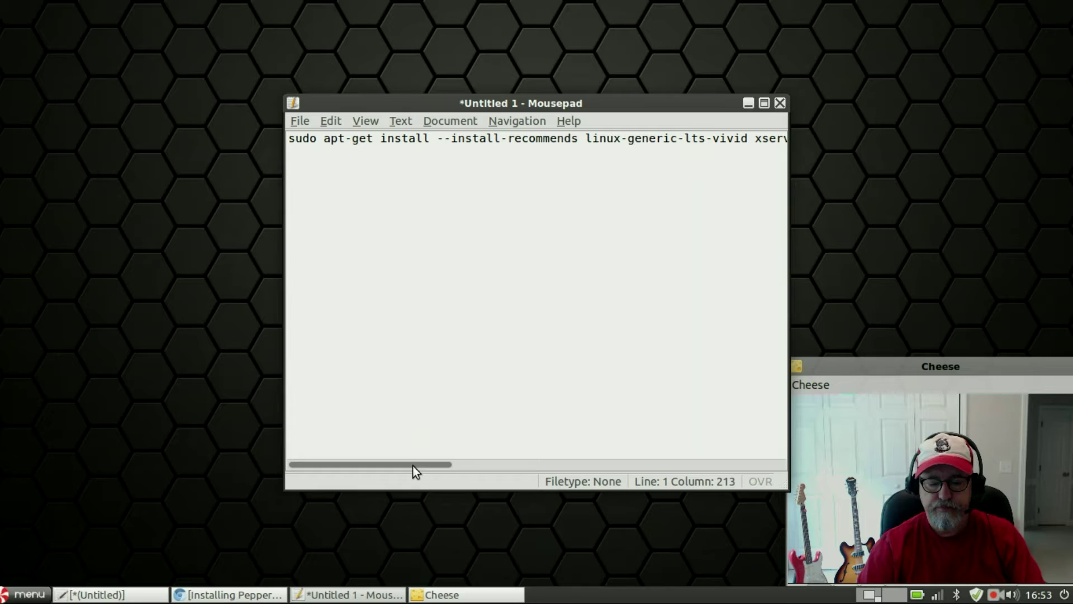
pyautogui.moveTo(413, 465); pyautogui.dragTo(817, 227)
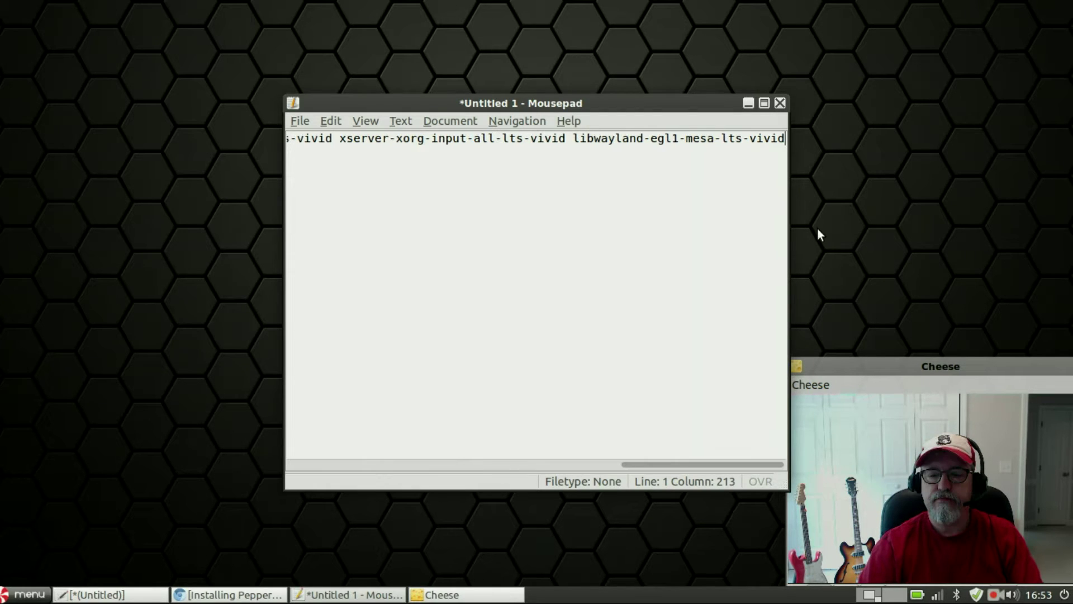
pyautogui.press('Return')
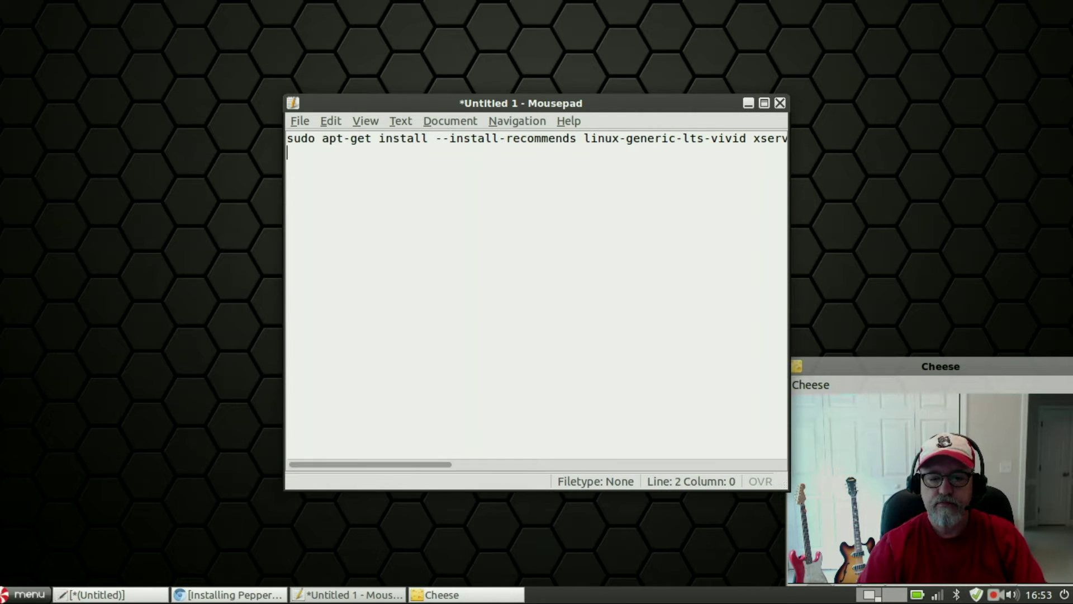
pyautogui.press('Return')
pyautogui.press('Return')
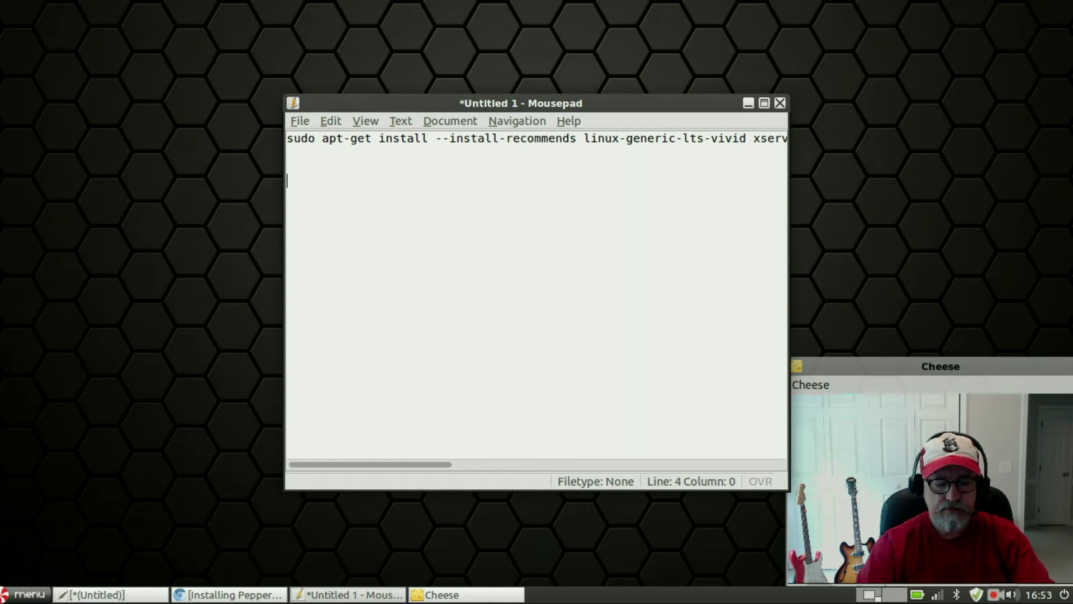
pyautogui.write('__')
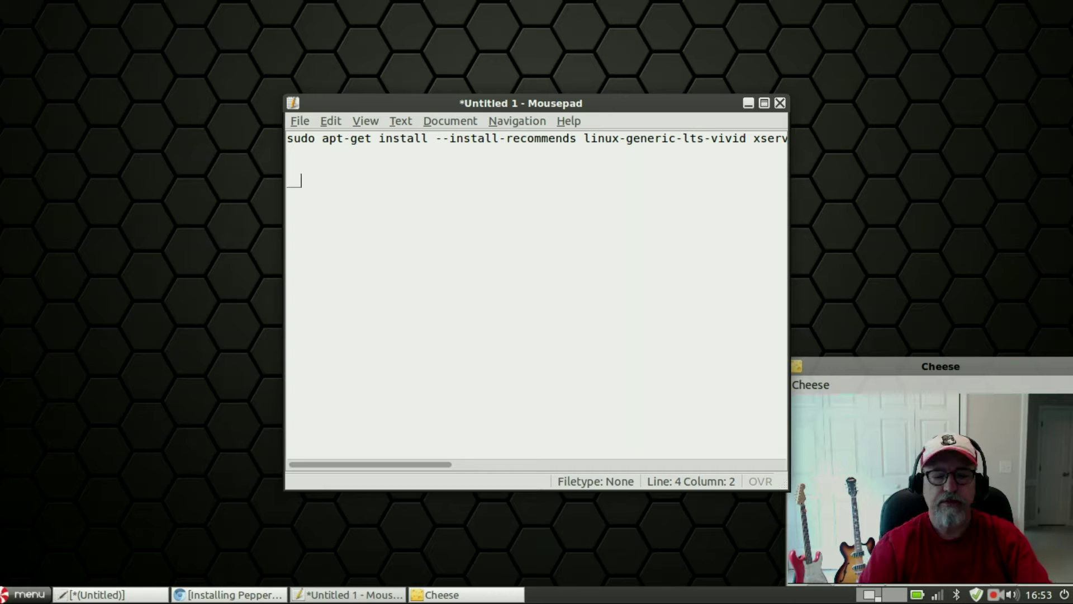
pyautogui.write(' _')
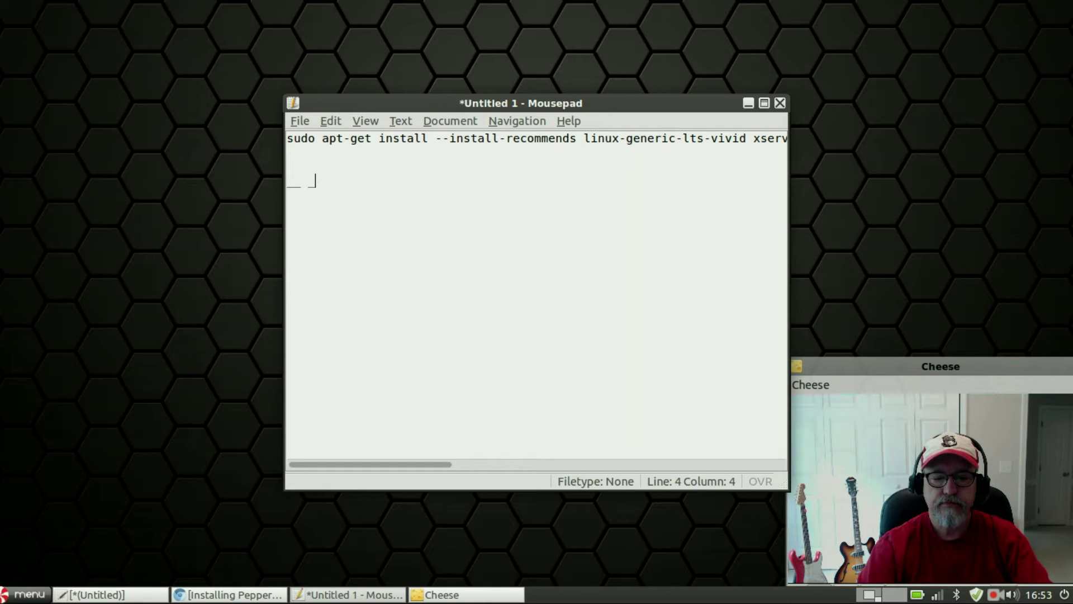
pyautogui.write('_')
pyautogui.press('BackSpace')
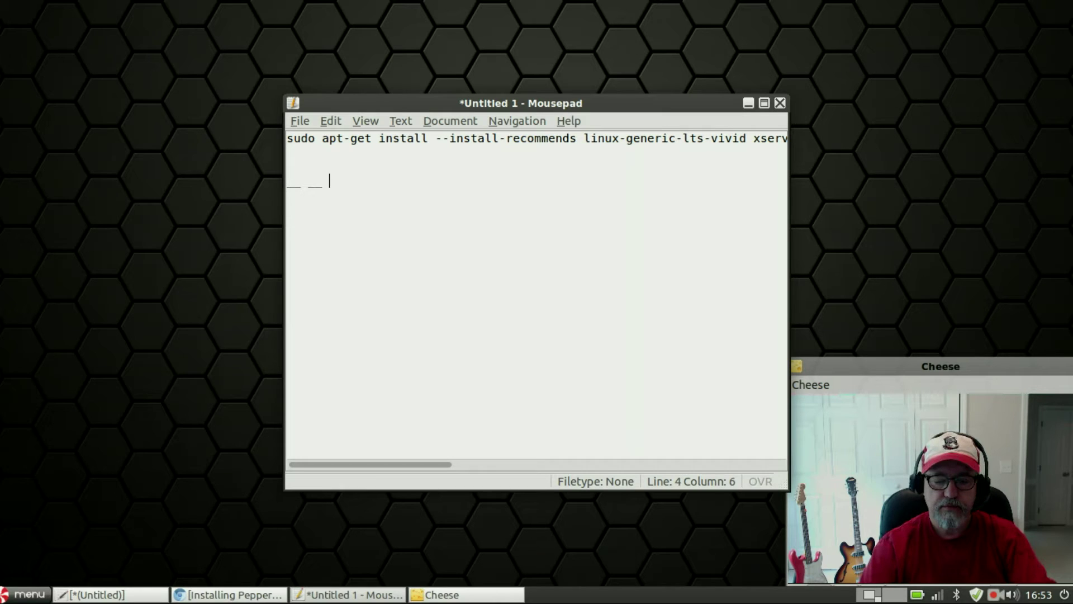
pyautogui.write('mem')
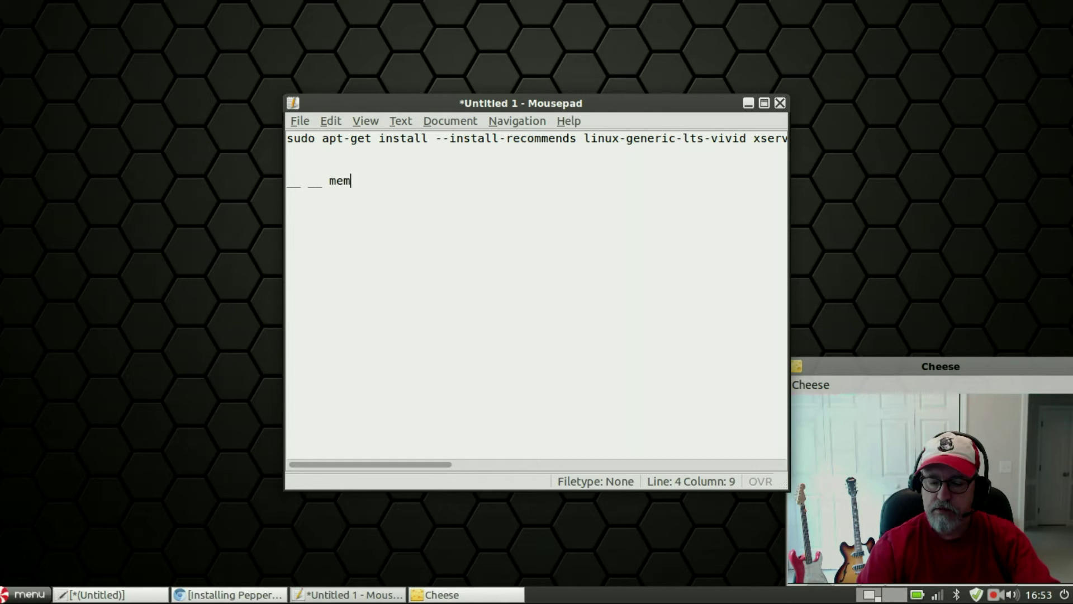
pyautogui.write('=159')
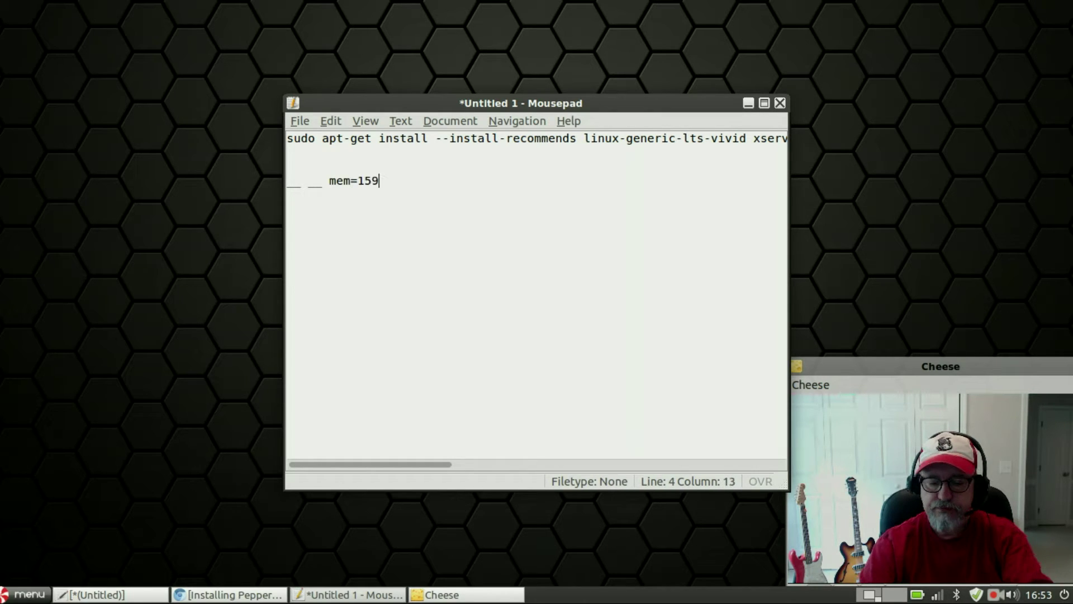
pyautogui.write('0m')
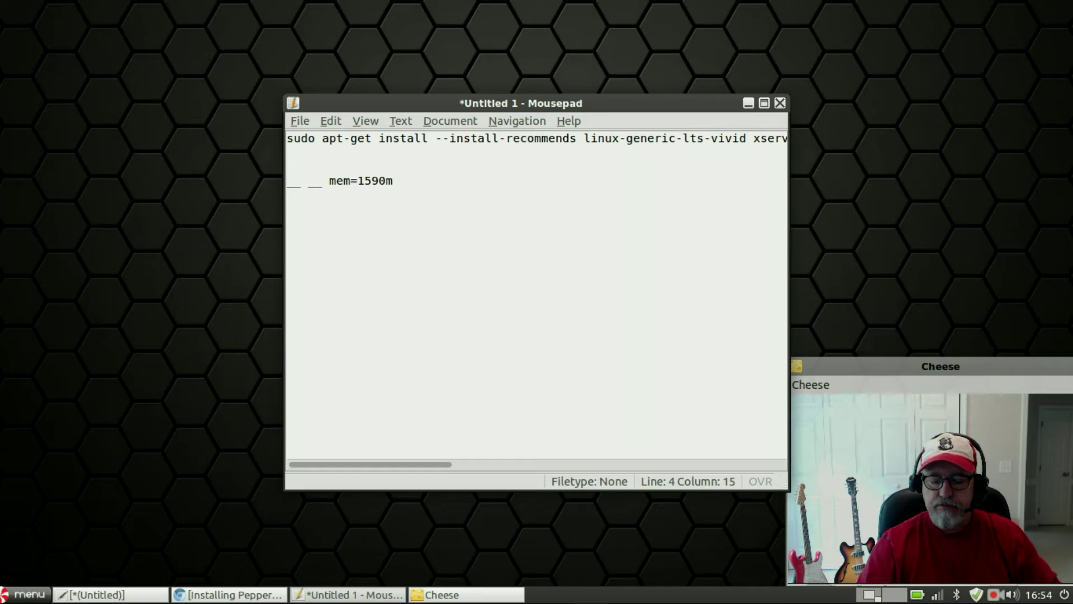
# - Move the caret along the mem=1590m line and start a new blank line beneath it
pyautogui.click(322, 180)
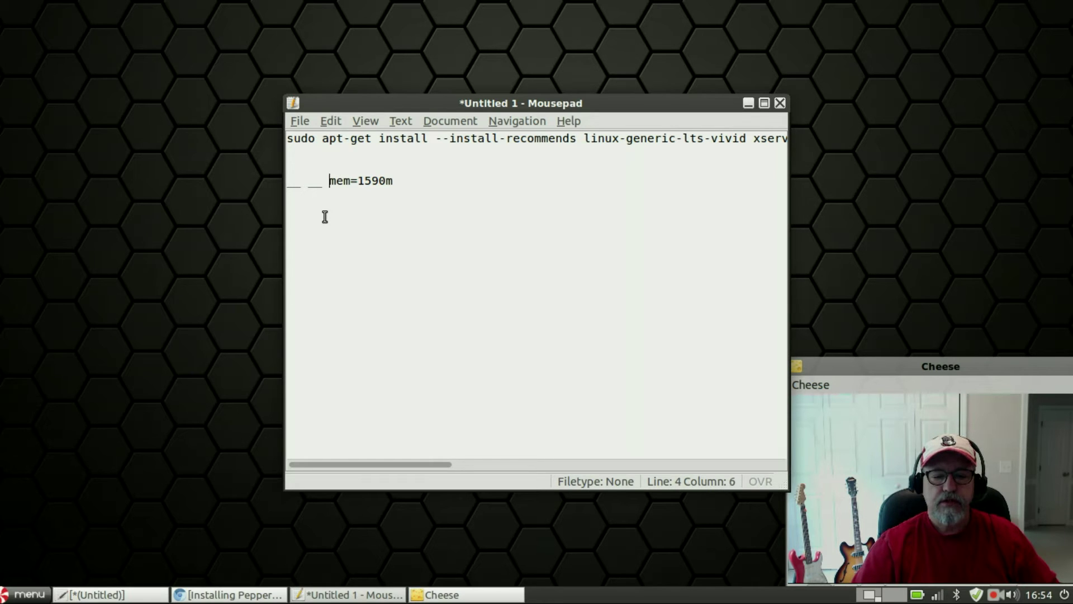
pyautogui.press('Right')
pyautogui.press('Right')
pyautogui.press('Right')
pyautogui.press('Right')
pyautogui.press('Right')
pyautogui.press('Right')
pyautogui.press('Right')
pyautogui.press('Right')
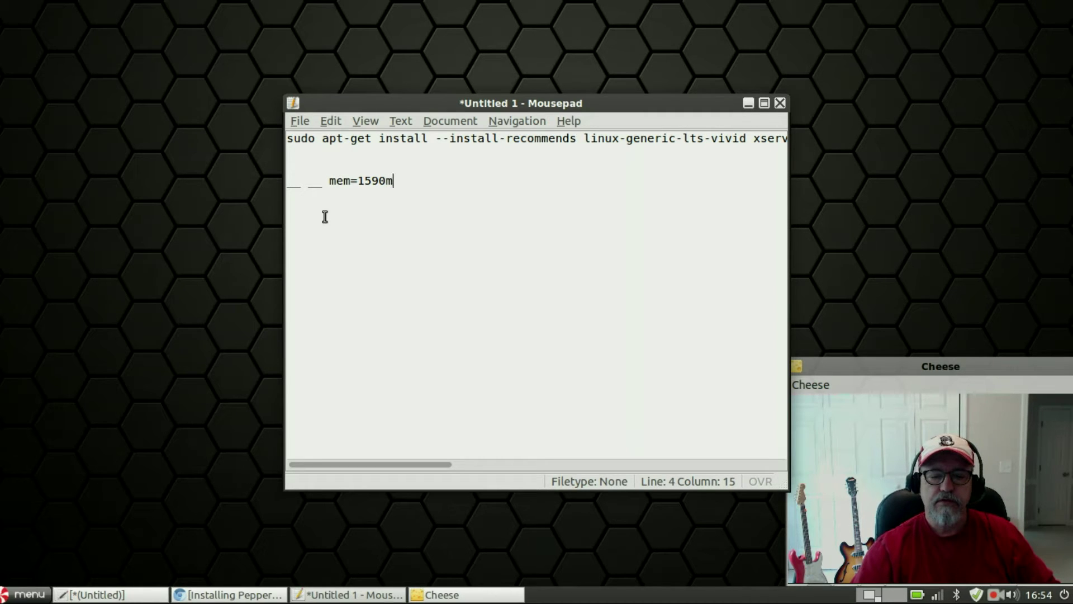
pyautogui.press('Return')
pyautogui.press('Return')
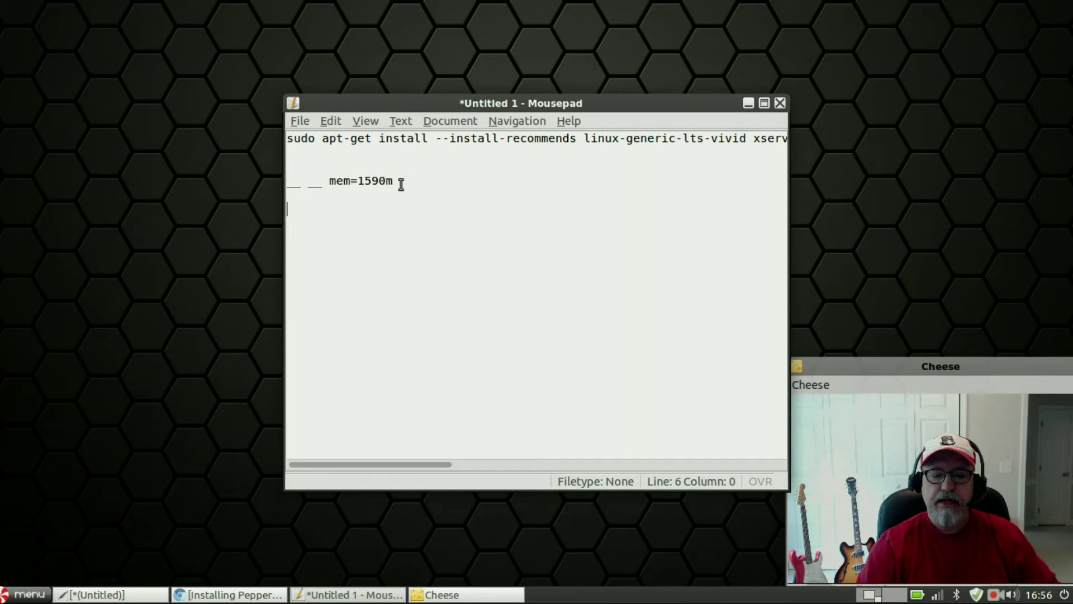
# - Minimize the Mousepad notes window to show the desktop
pyautogui.click(749, 102)
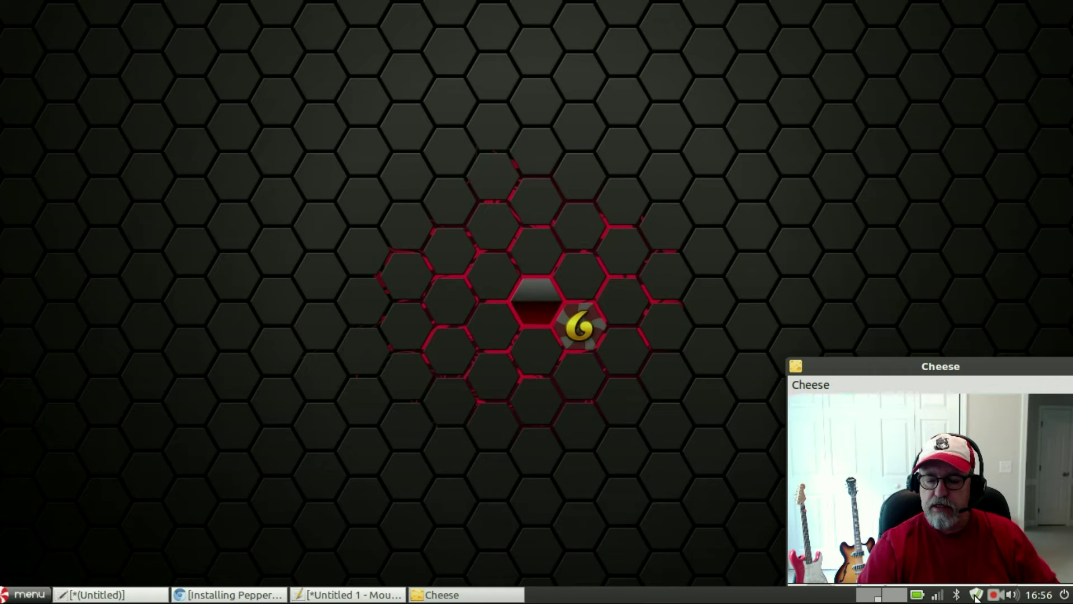
pyautogui.moveTo(975, 597)
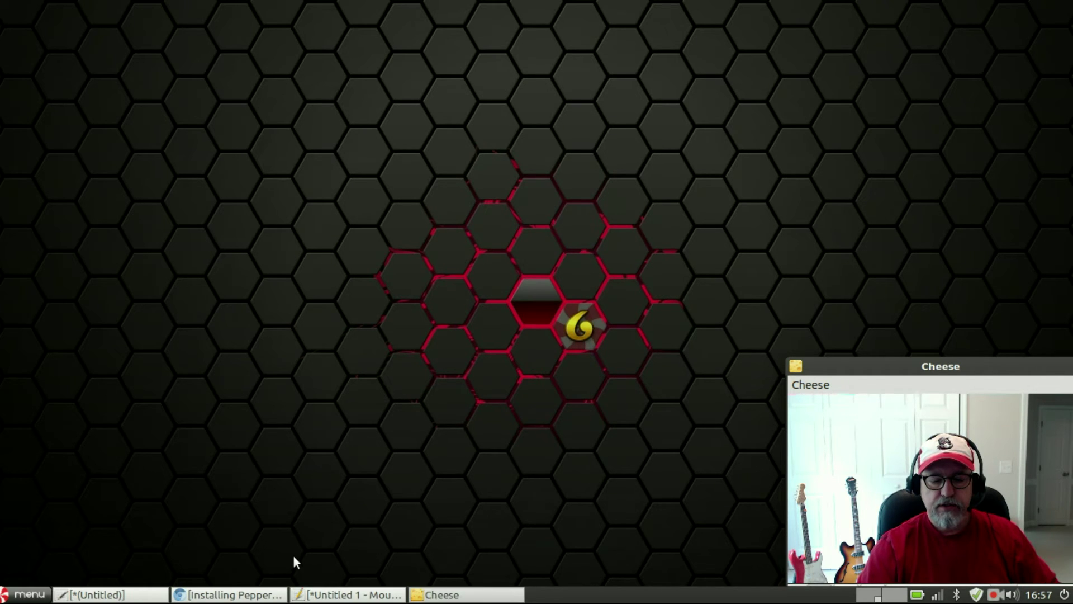
# - Bring Chromium back and open the Peppermint forum's General Discussion board, scrolling through its topics
pyautogui.click(226, 596)
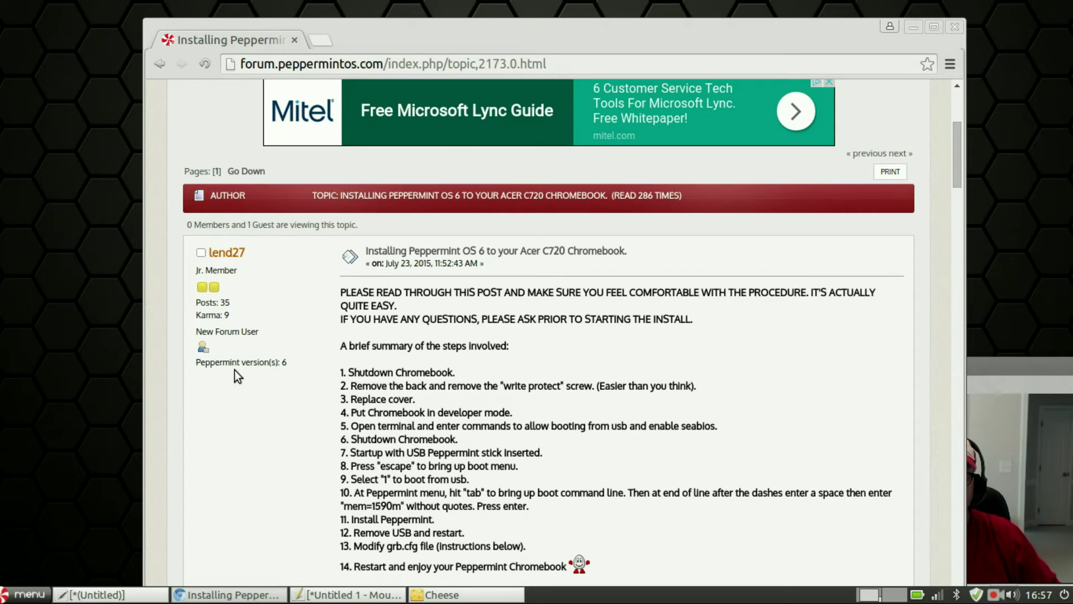
pyautogui.scroll(5, 280, 444)
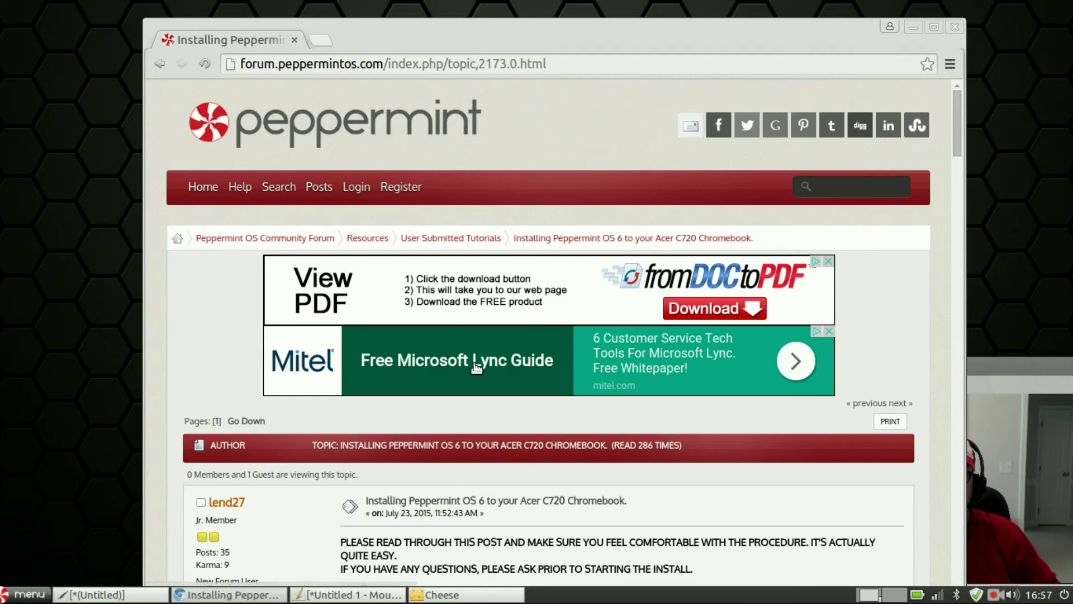
pyautogui.click(369, 238)
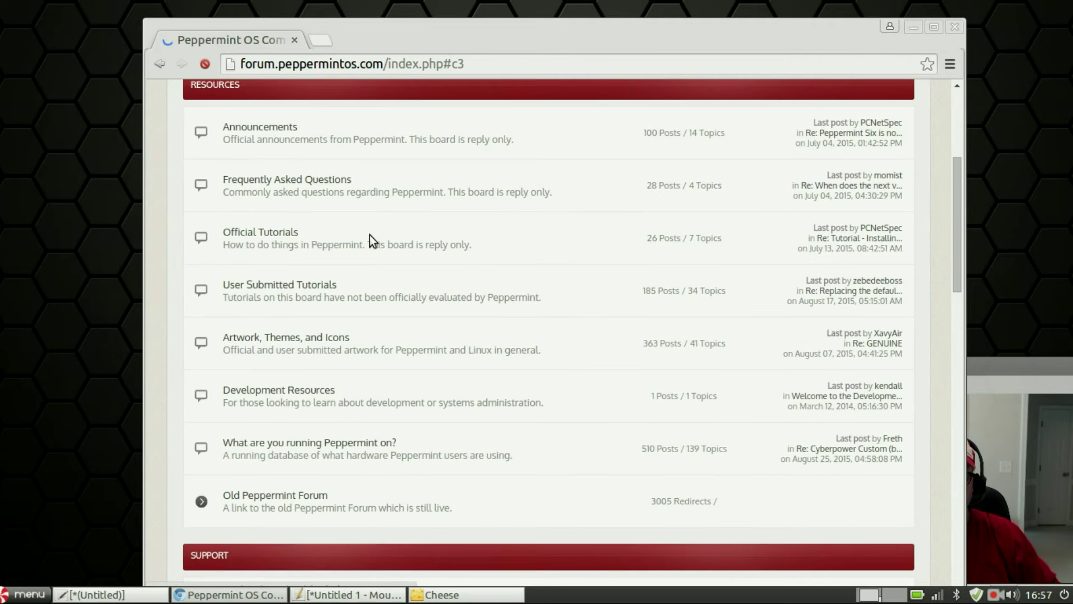
pyautogui.scroll(-8, 415, 361)
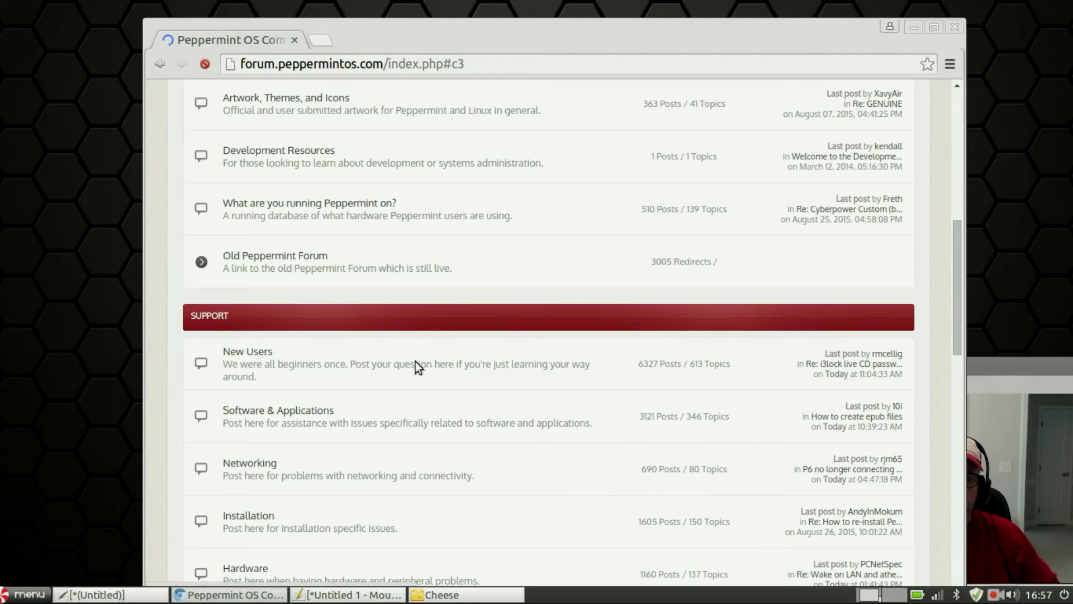
pyautogui.scroll(-7, 415, 361)
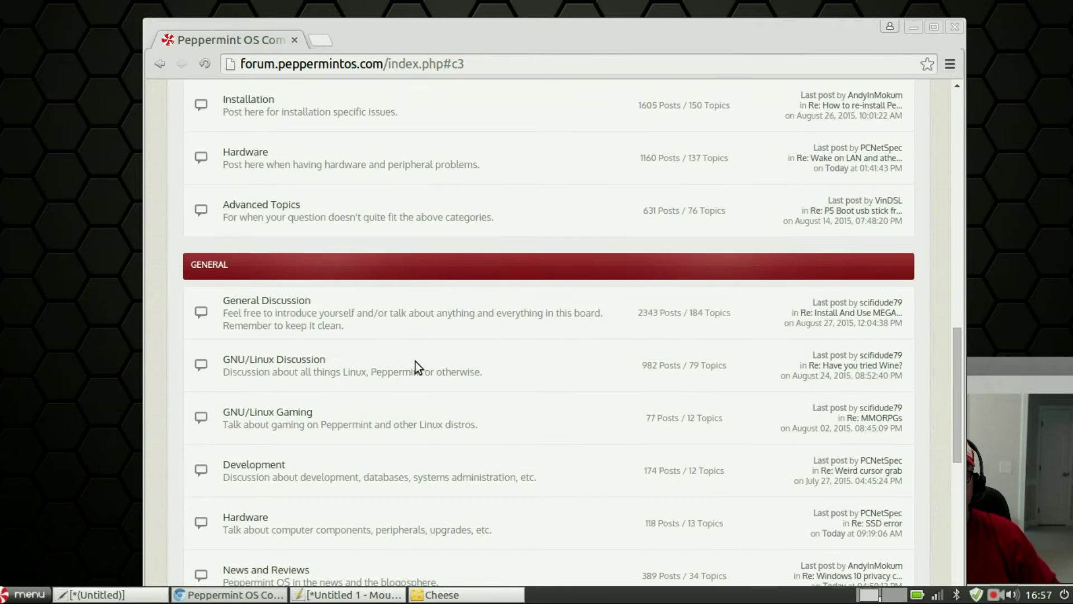
pyautogui.click(287, 299)
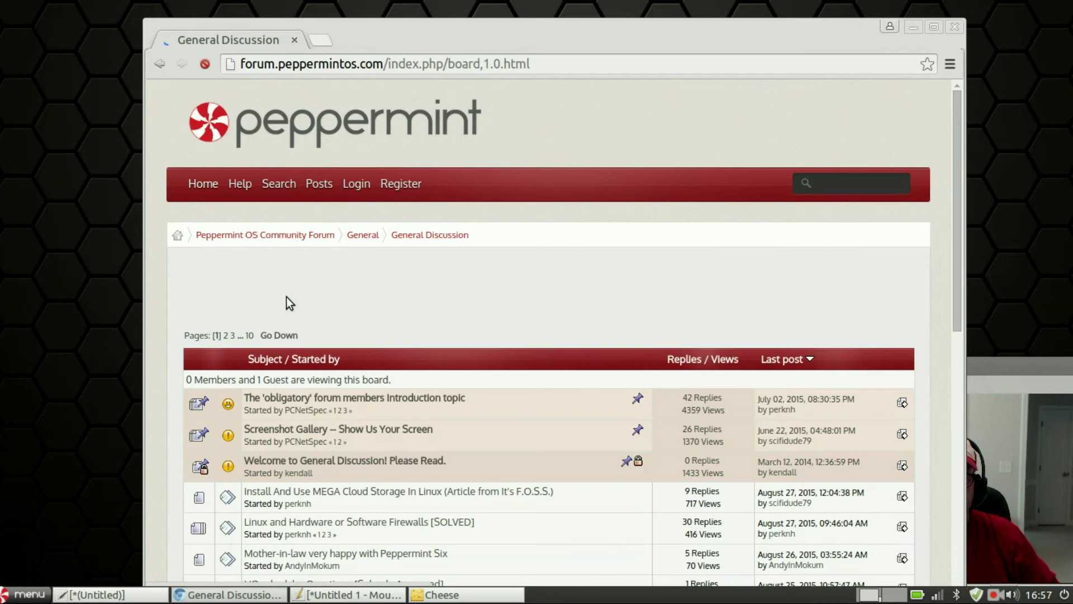
pyautogui.scroll(-6, 370, 429)
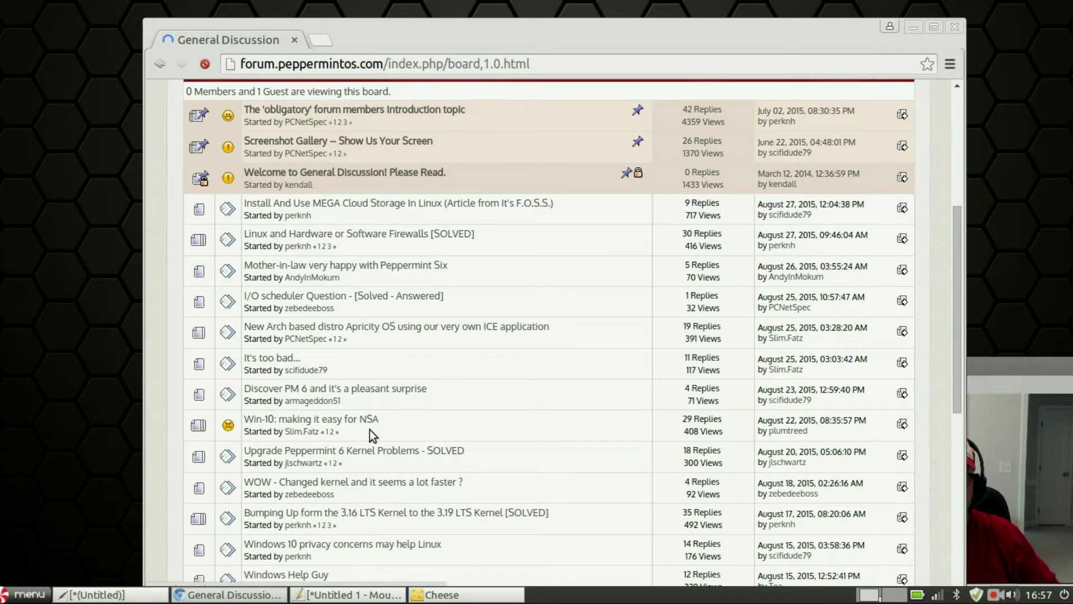
pyautogui.scroll(-4, 370, 429)
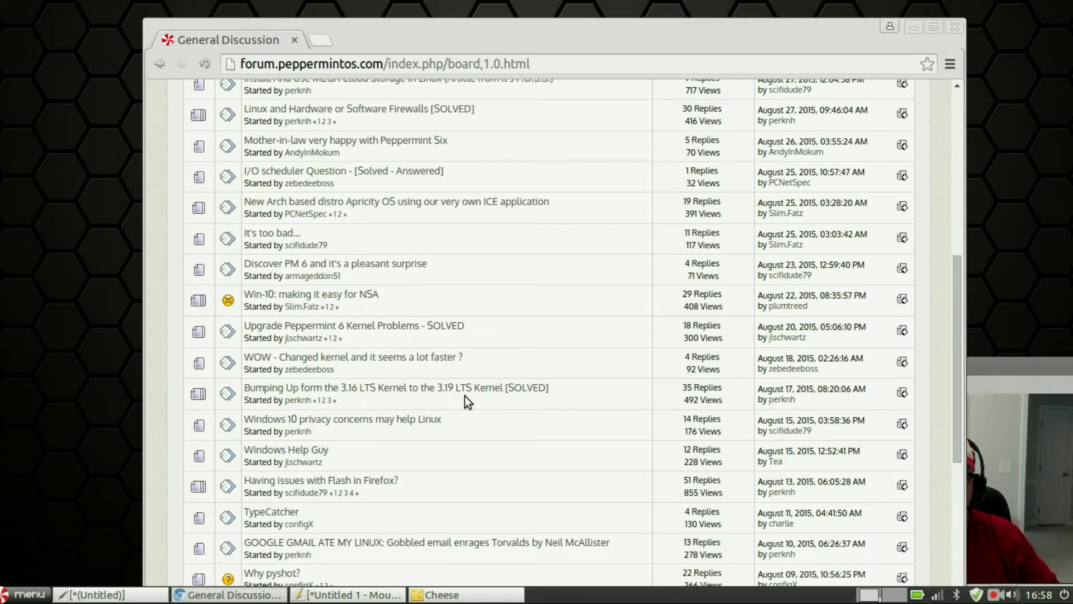
# - Open the 'Bumping Up form the 3.16 LTS Kernel to the 3.19 LTS Kernel' topic down to Reply #5
pyautogui.click(417, 388)
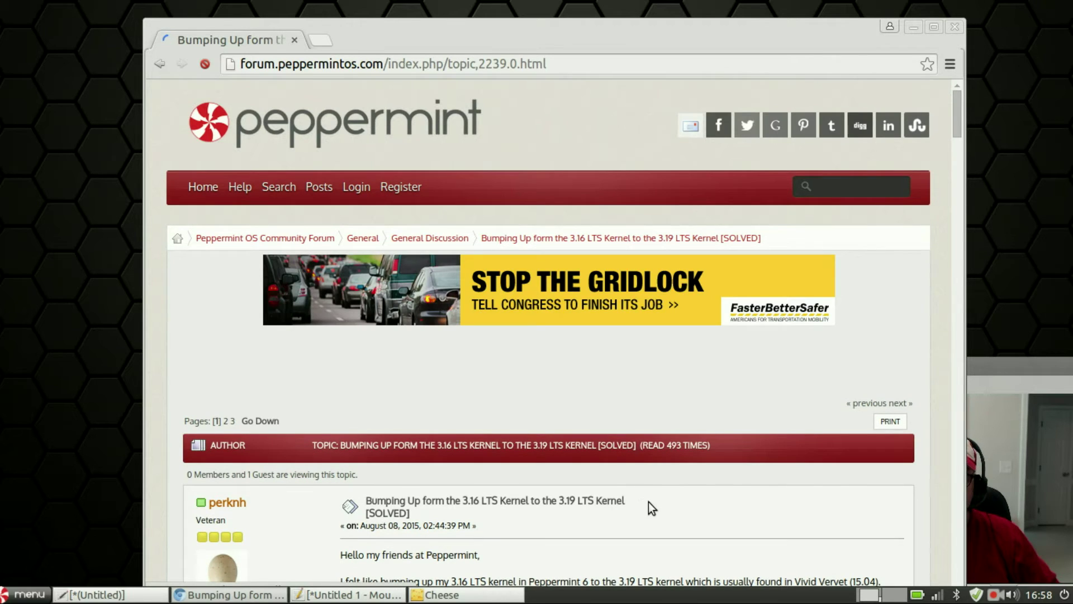
pyautogui.scroll(-5, 649, 502)
pyautogui.scroll(-3, 651, 508)
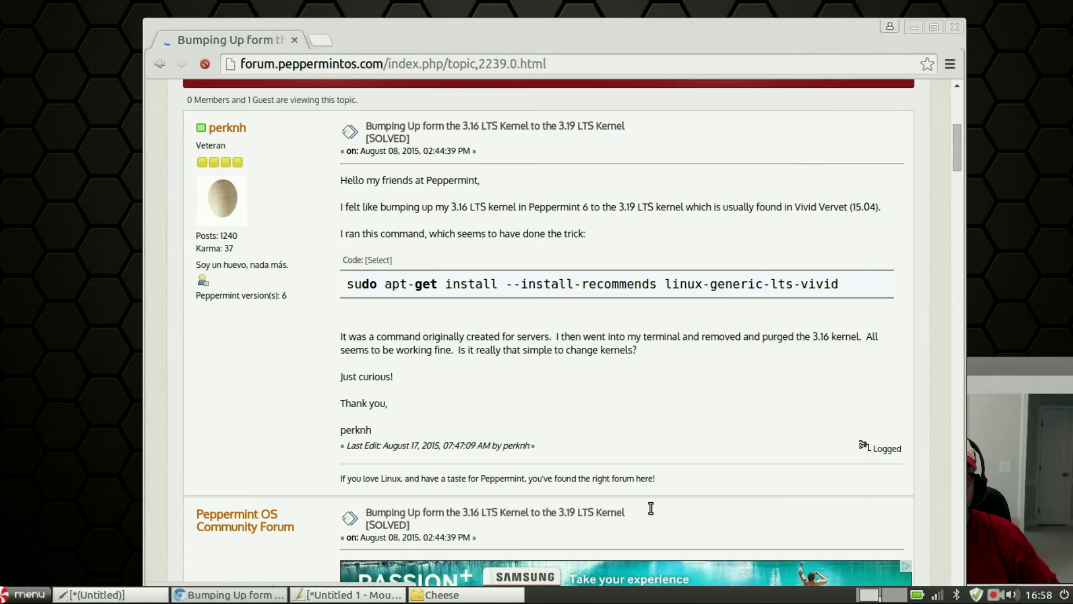
pyautogui.scroll(-10, 650, 507)
pyautogui.scroll(-2, 651, 512)
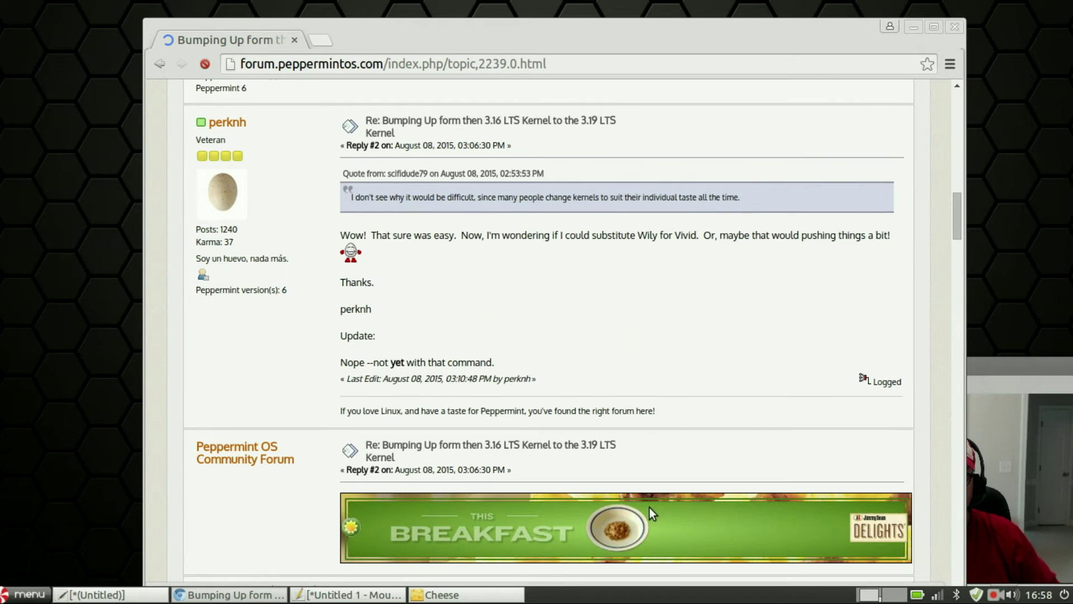
pyautogui.scroll(-15, 649, 508)
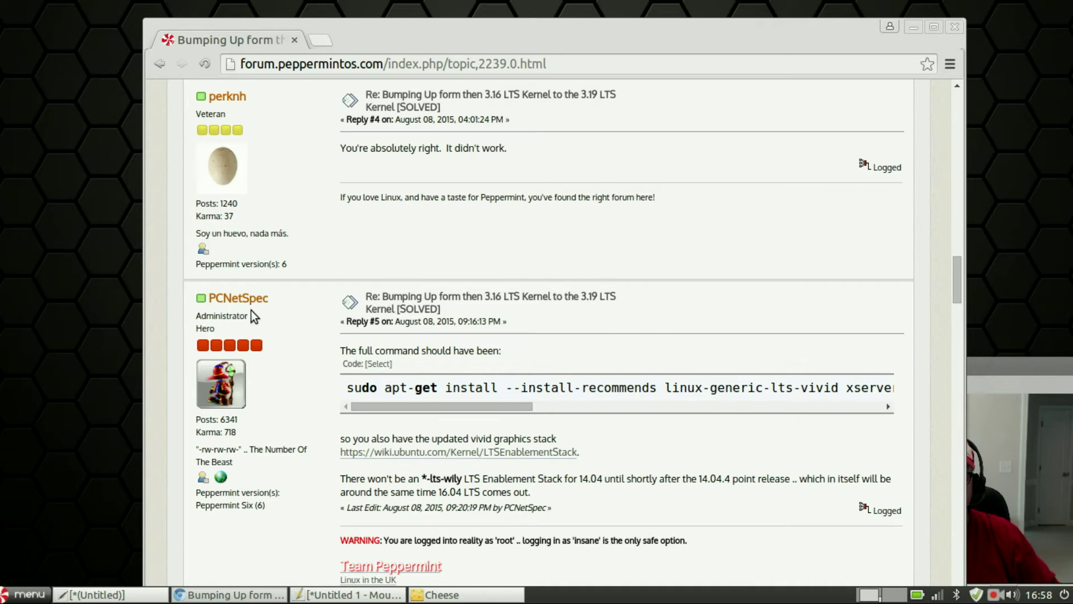
# - Select the full linux-generic-lts-vivid install command in Reply #5 and open a terminal with Ctrl+Alt+T
pyautogui.moveTo(251, 311); pyautogui.dragTo(371, 348)
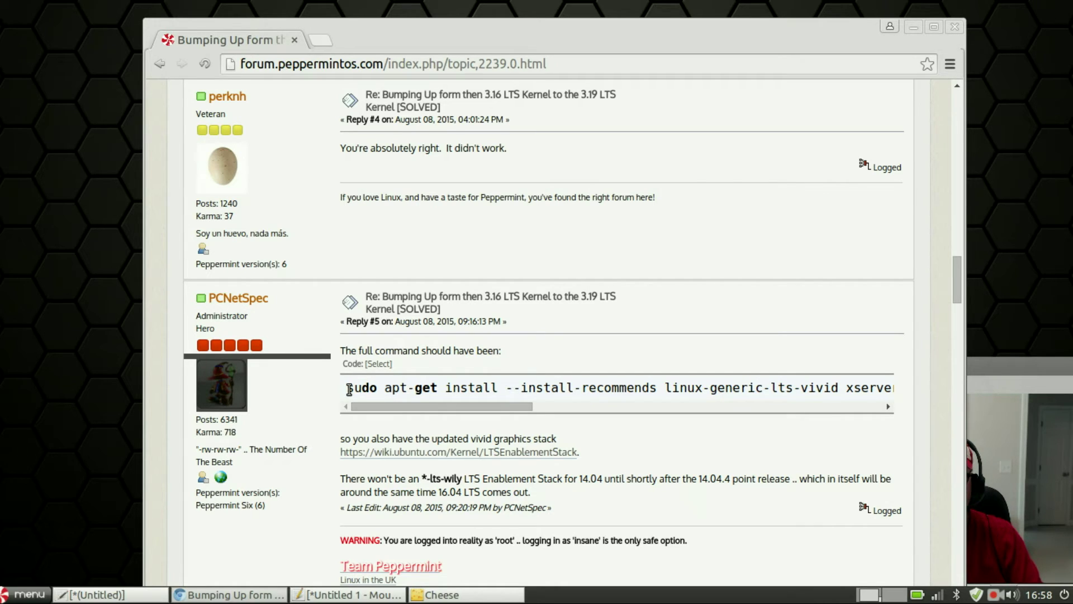
pyautogui.moveTo(348, 389); pyautogui.dragTo(897, 406)
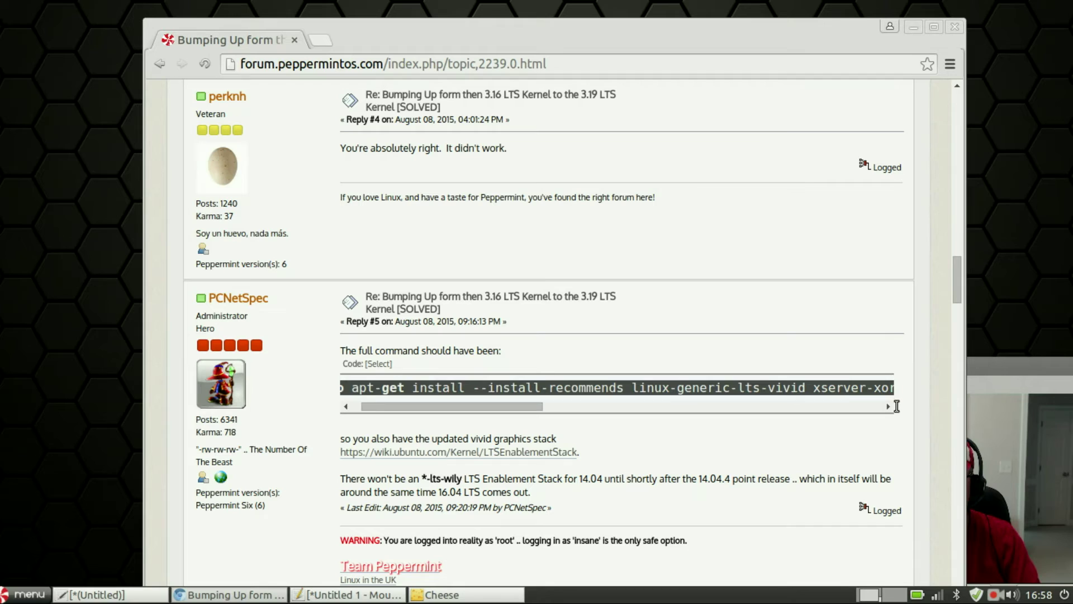
pyautogui.moveTo(897, 406); pyautogui.dragTo(898, 395)
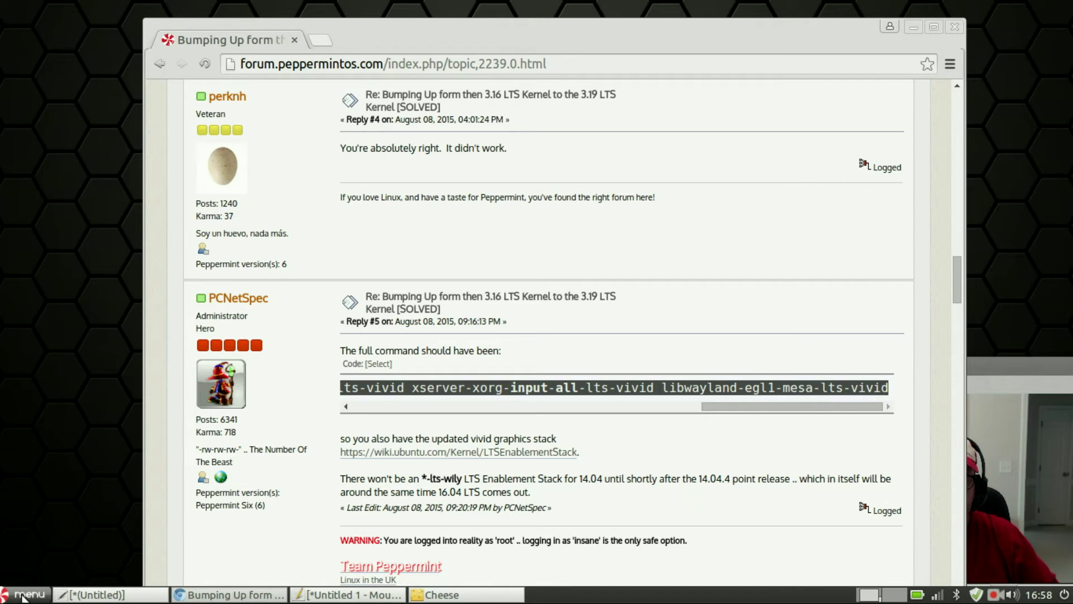
pyautogui.hotkey('ctrl', 'alt', 't')
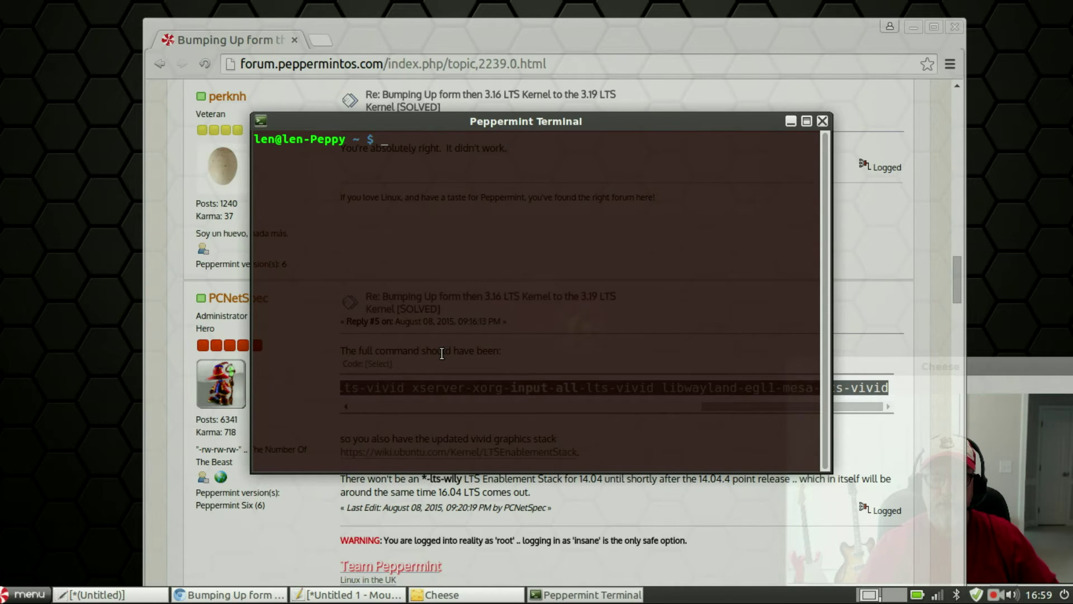
# - Paste the apt-get install command at the terminal prompt, then close the terminal
pyautogui.write('sudo apt-get install --install-recommends linux-generic-lts-vivid xserver-xorg-core-lts-vivid xserver-xorg-lts-vivid xserver-xorg-video-all-lts-vivid xserver-xorg-input-all-lts-vivid libwayland-egl1-mesa-lts-vivid')
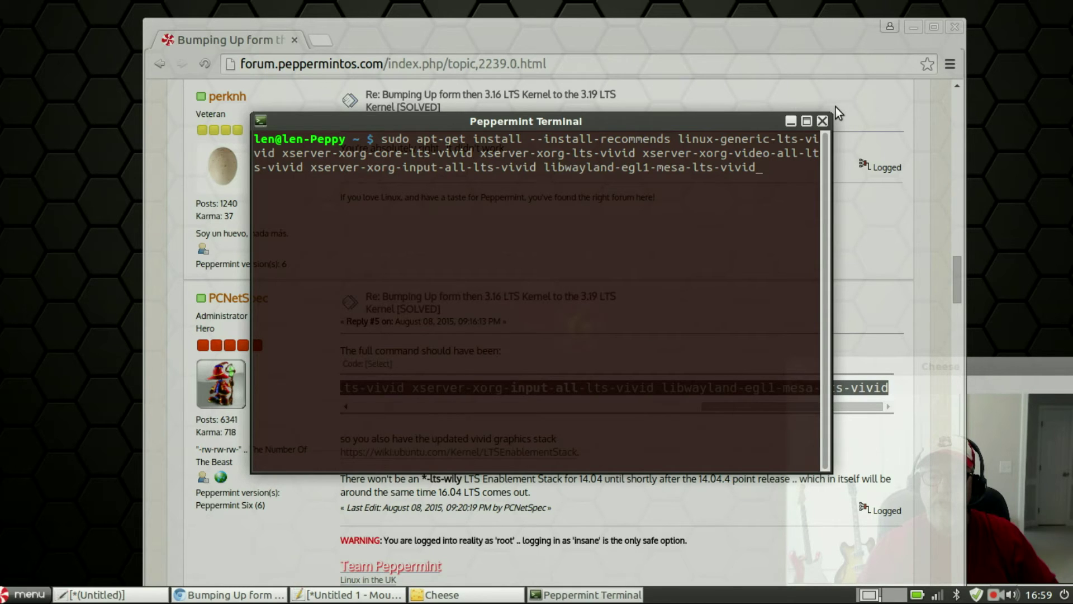
pyautogui.click(823, 121)
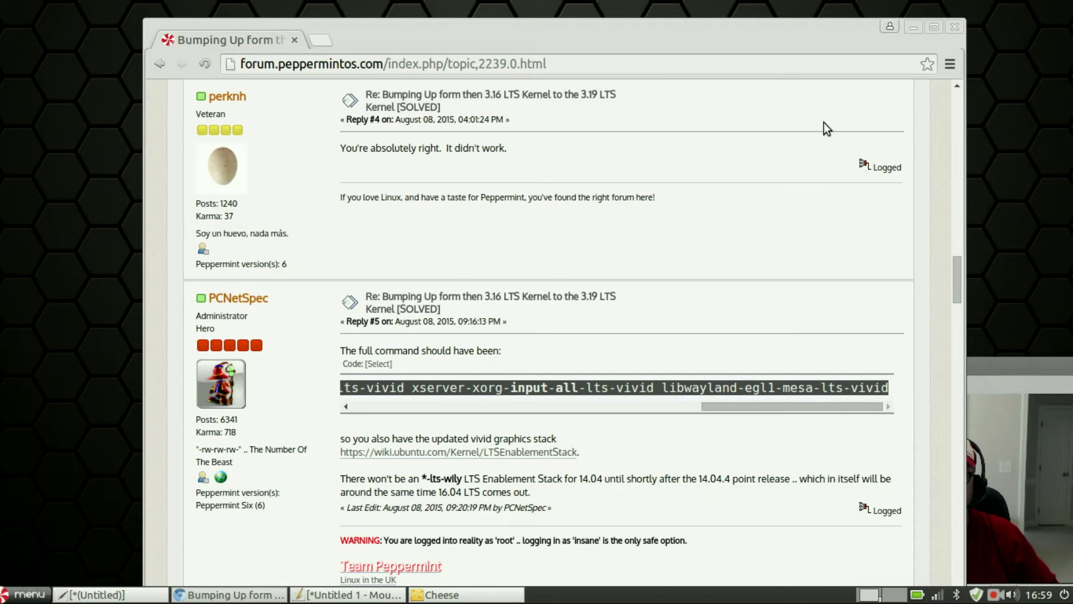
# - Minimize the Chromium forum window with Alt+F9
pyautogui.hotkey('alt', 'F9')
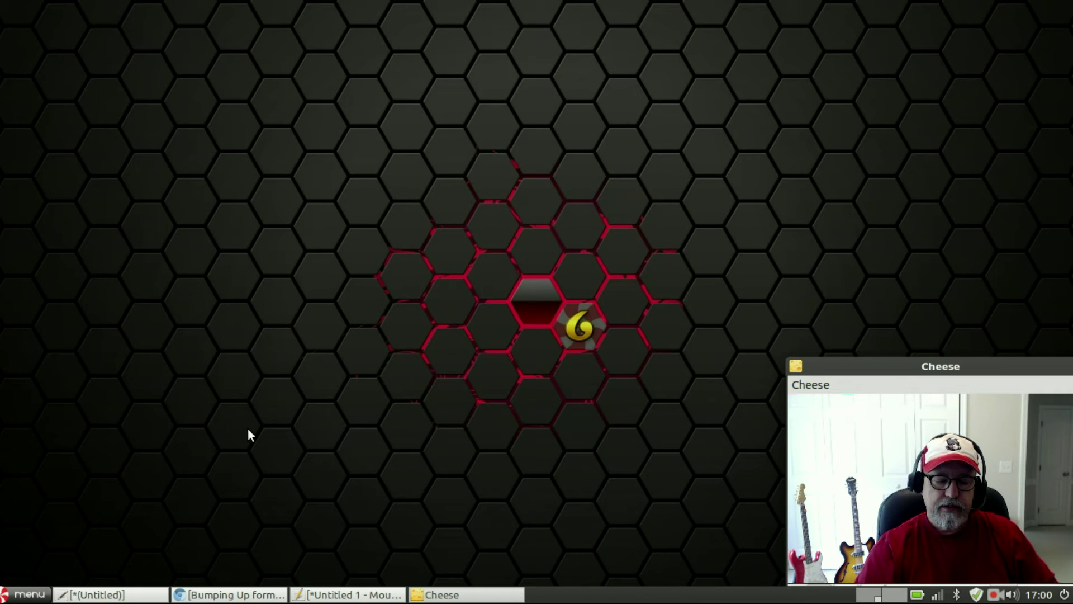
# - Open a terminal and recall the 'gksudo leafpad' command from history without running it
pyautogui.click(25, 594)
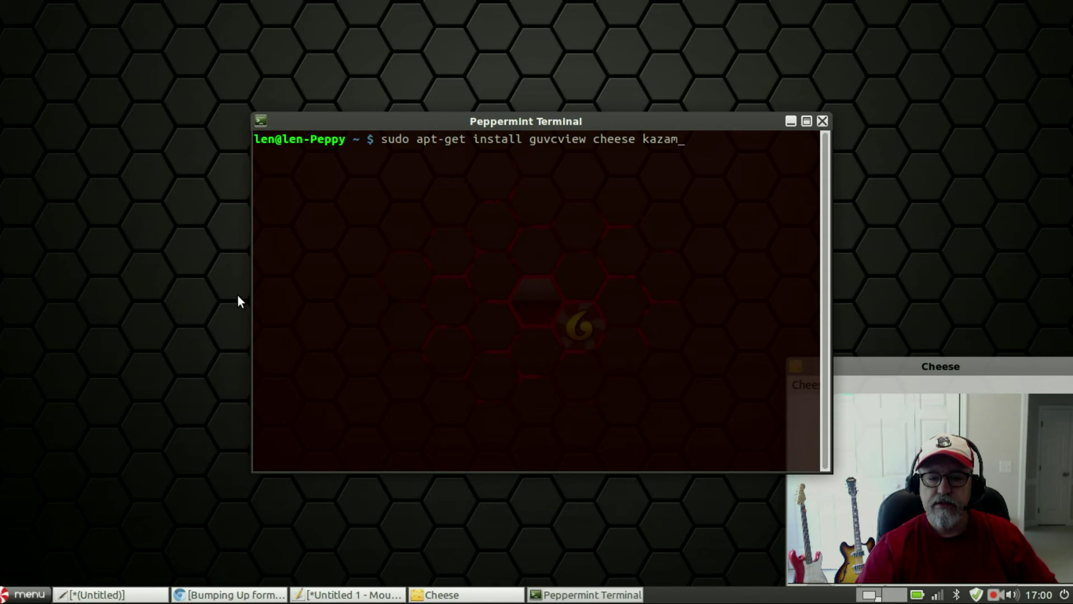
pyautogui.press('Up')
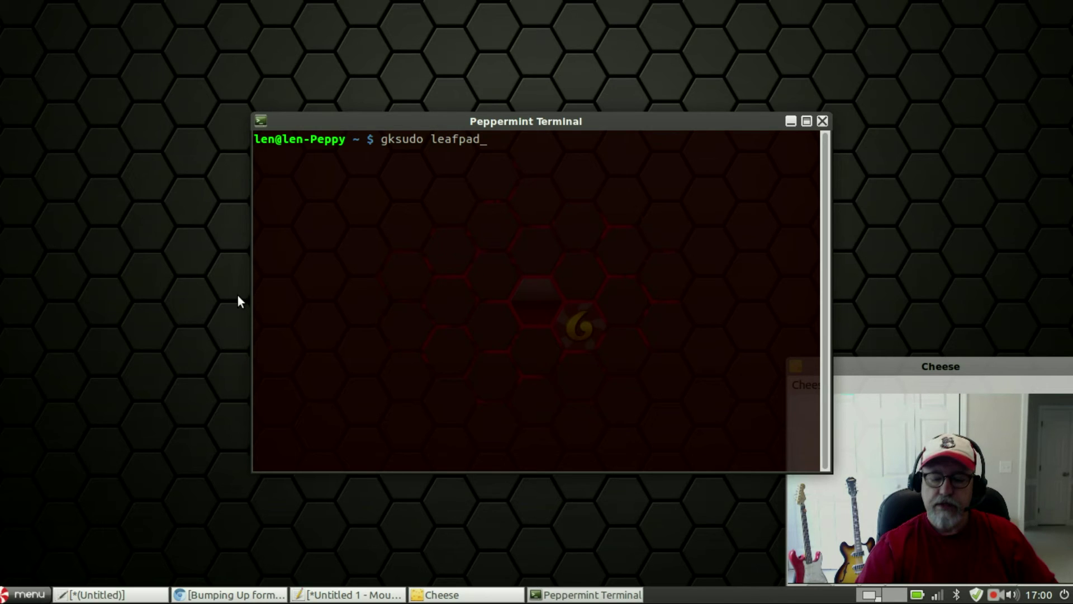
pyautogui.press('Up')
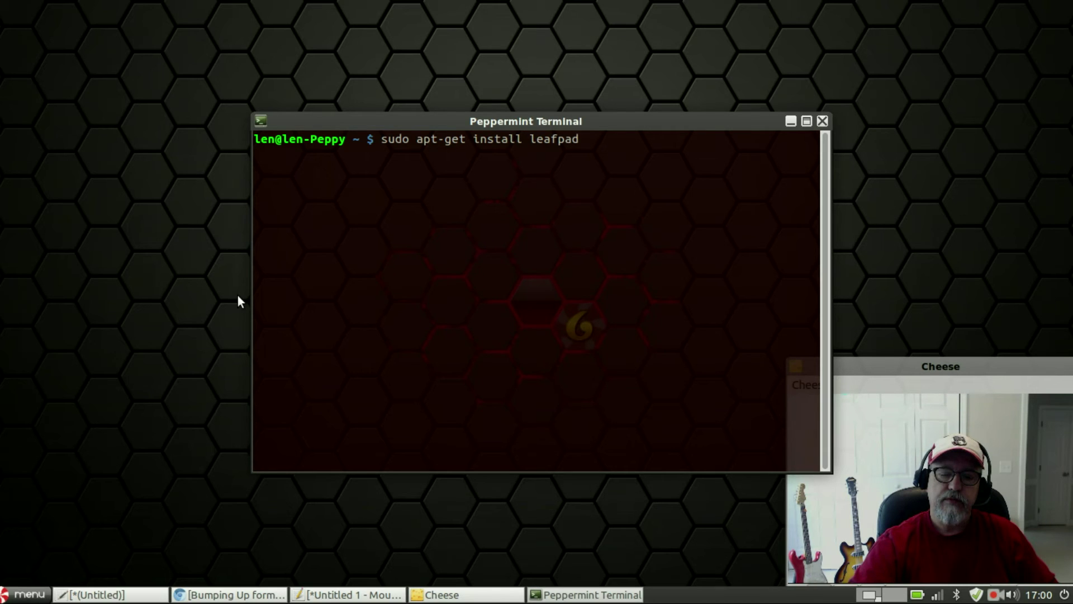
pyautogui.press('Up')
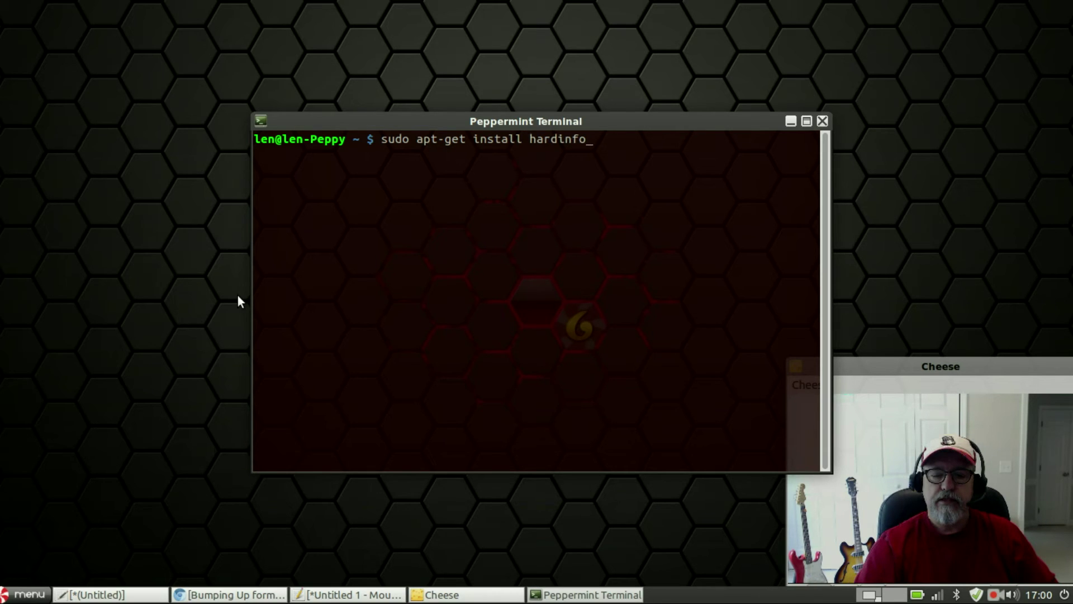
pyautogui.press('Up')
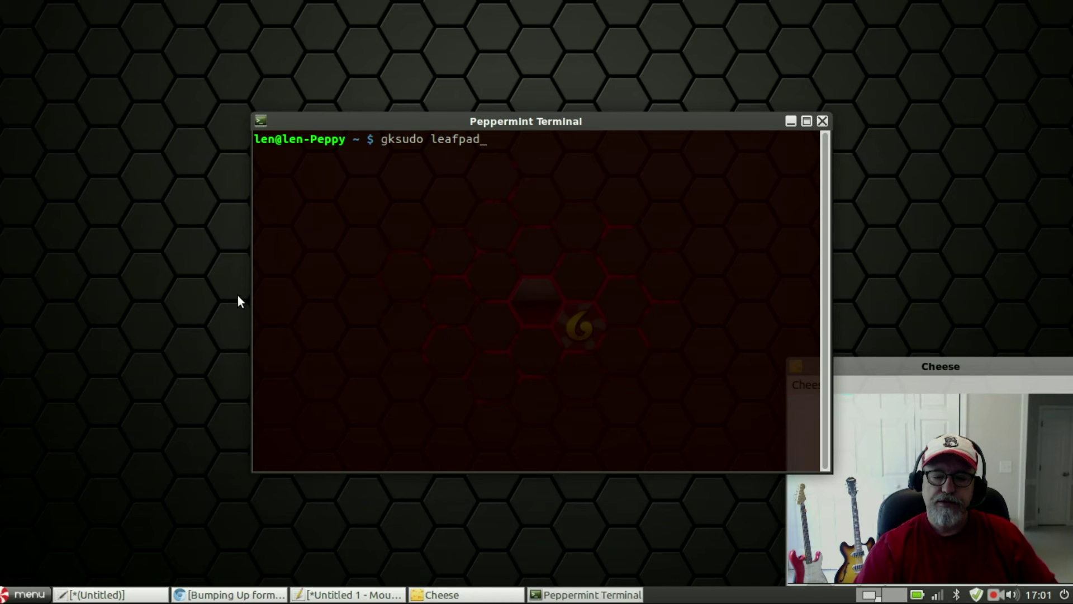
# - Run 'gksudo leafpad' and authorize it with the account password to start Leafpad as root
pyautogui.press('Return')
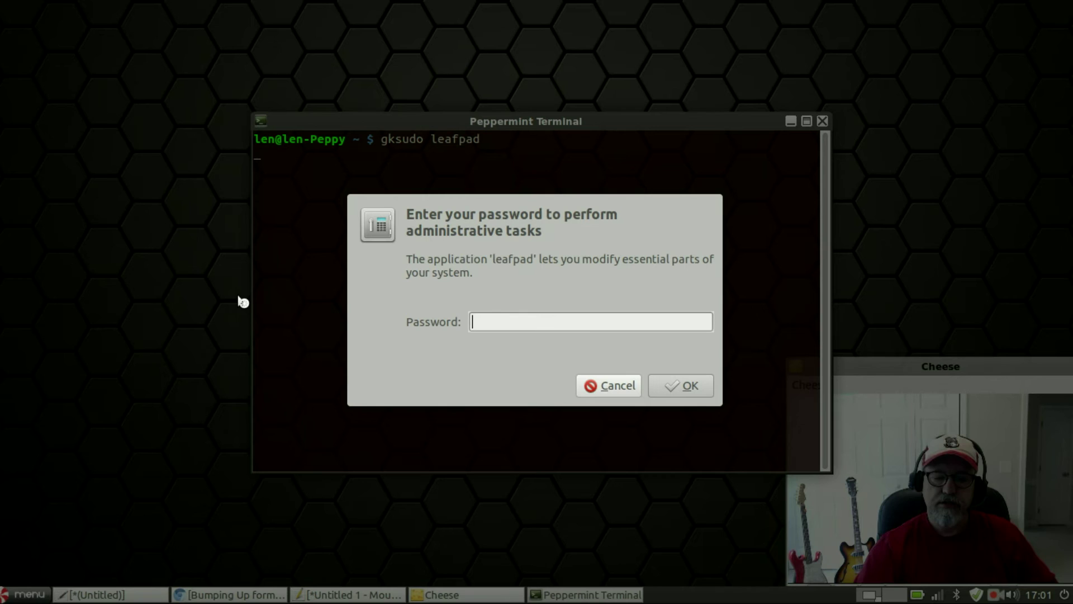
pyautogui.write('••••••')
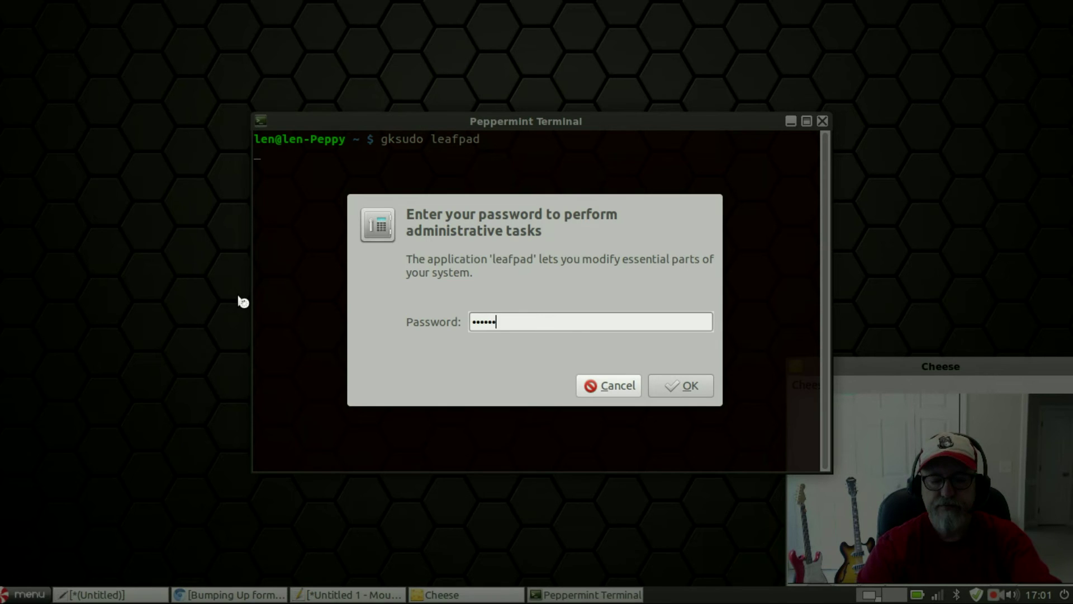
pyautogui.press('Return')
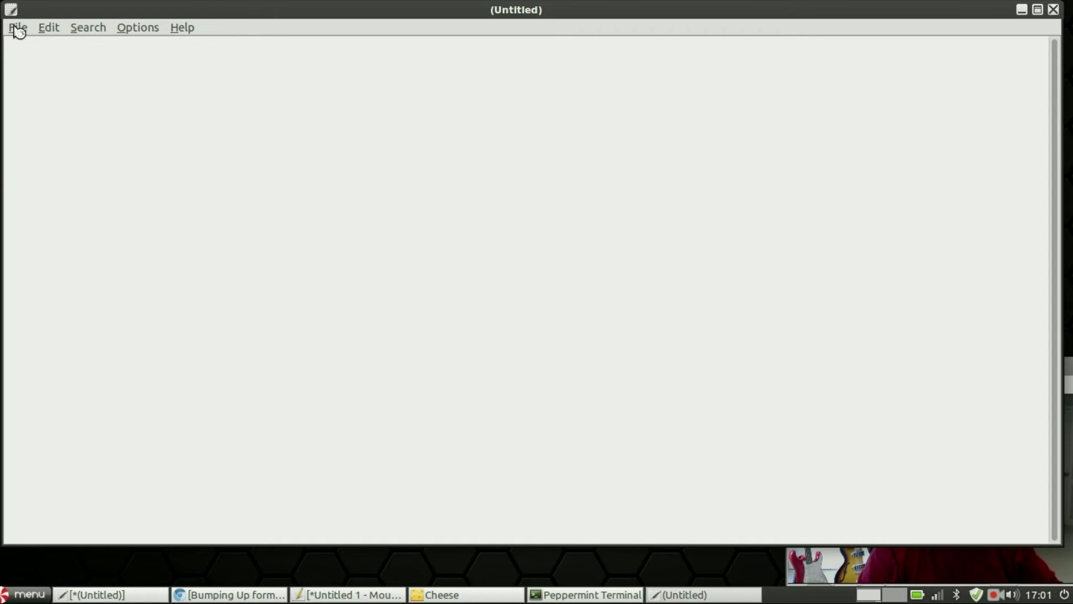
pyautogui.click(18, 28)
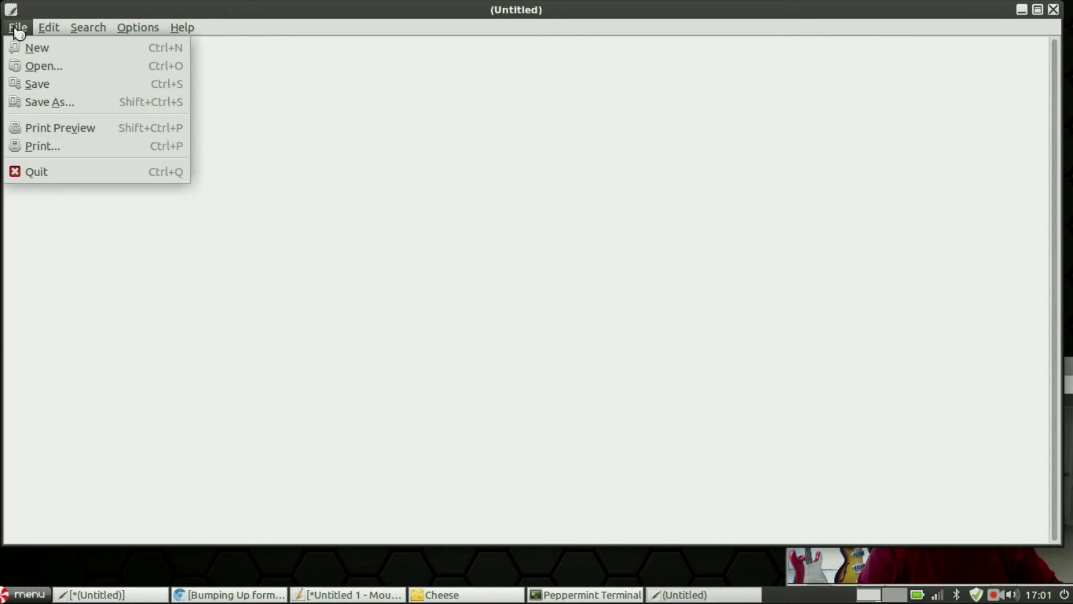
# - Open /boot/grub/grub.cfg from the File System root via the Open dialog
pyautogui.click(44, 68)
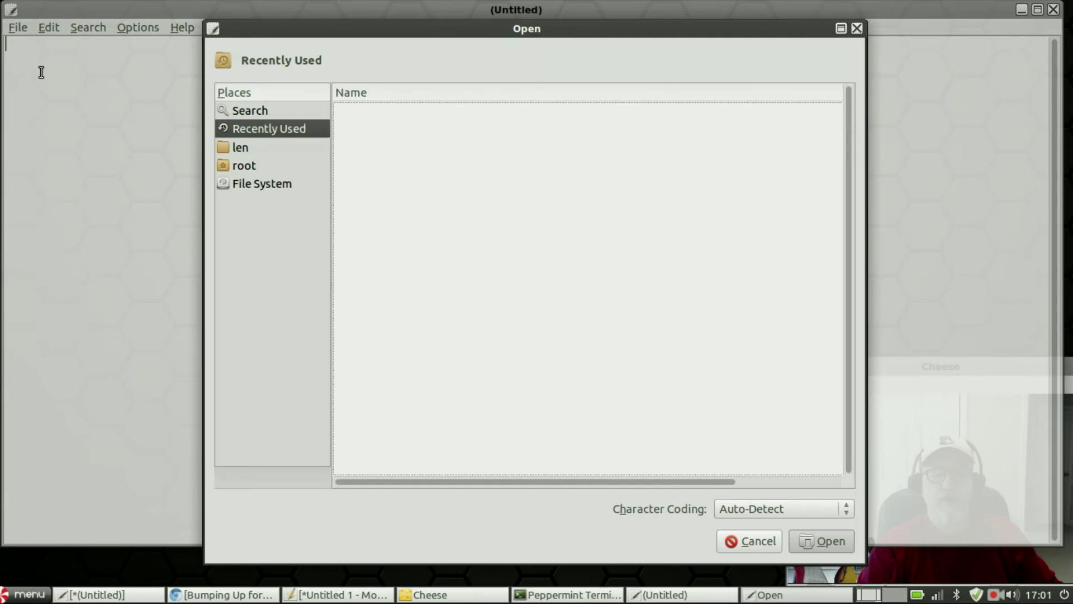
pyautogui.click(248, 188)
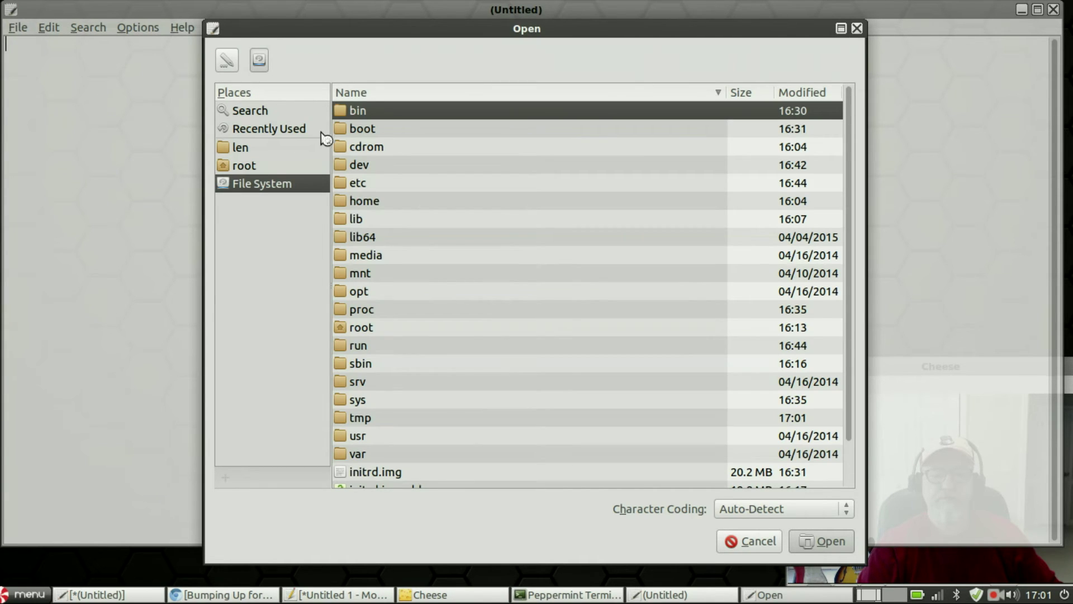
pyautogui.doubleClick(365, 133)
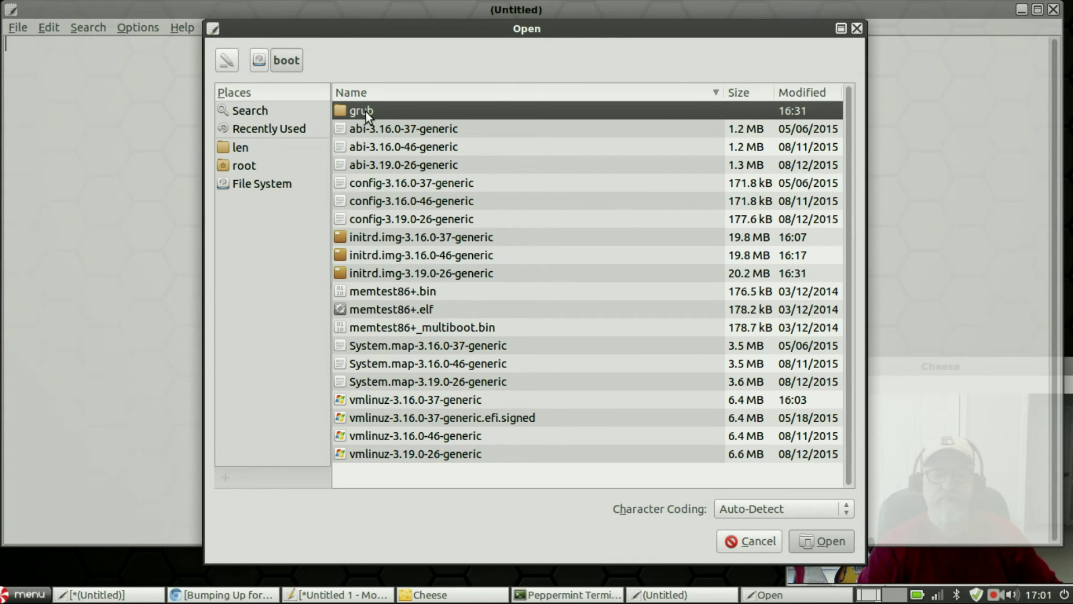
pyautogui.doubleClick(366, 115)
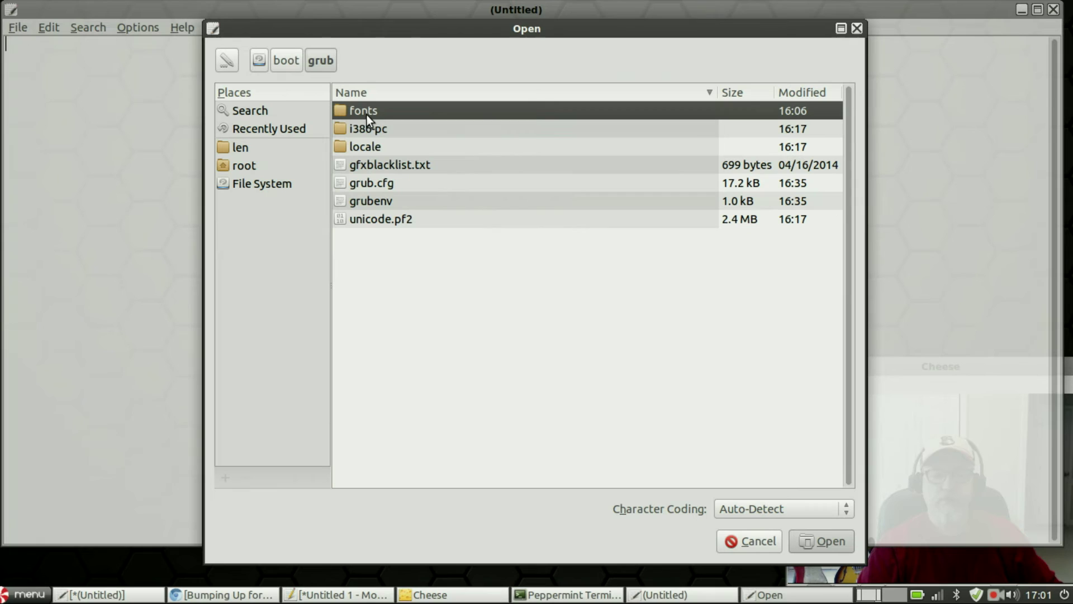
pyautogui.doubleClick(373, 183)
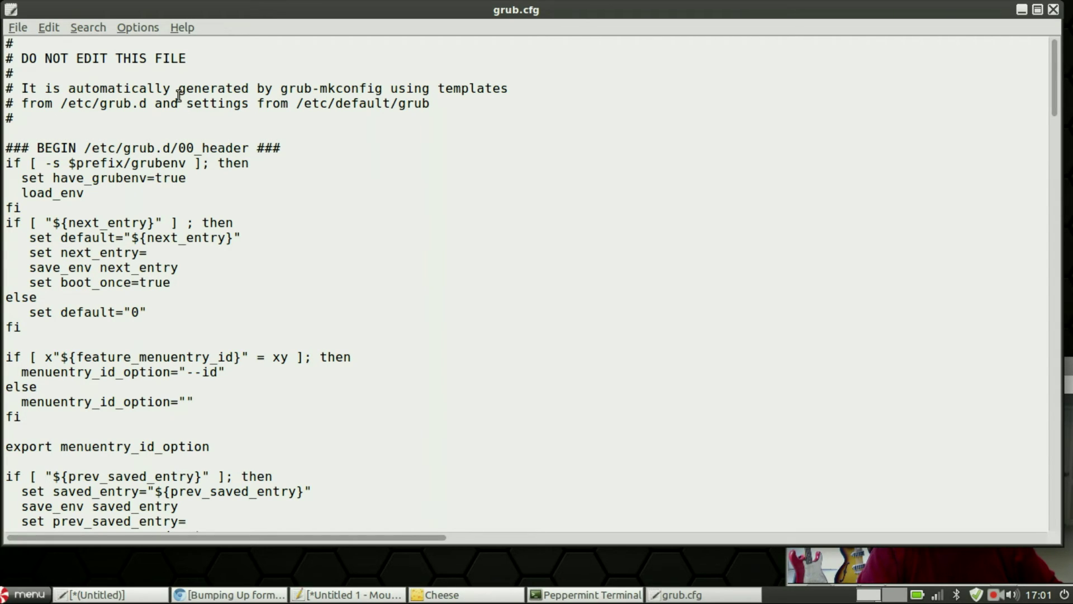
pyautogui.click(88, 28)
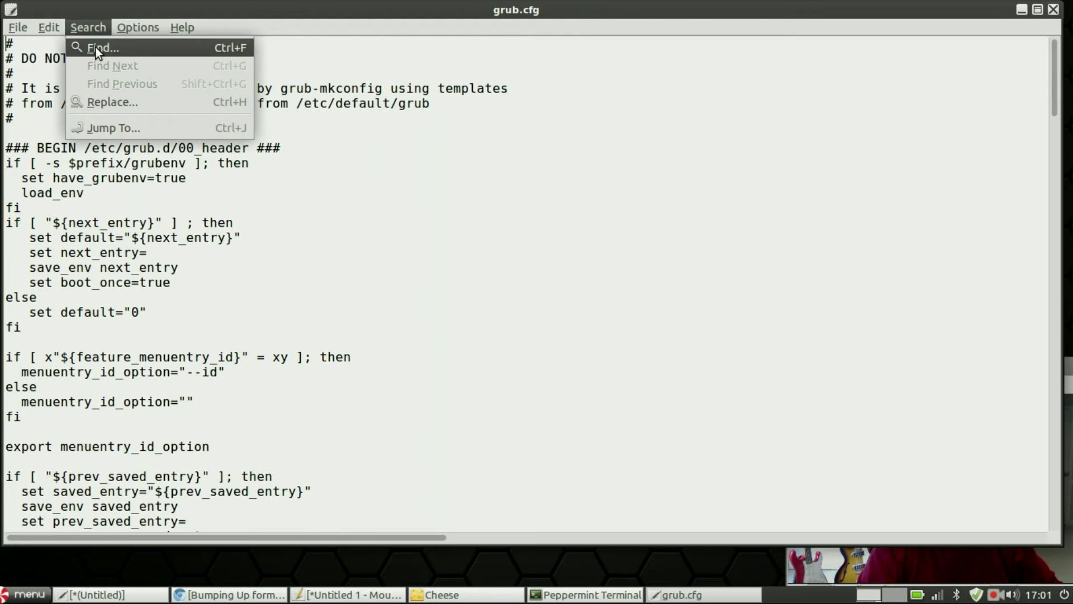
pyautogui.click(96, 47)
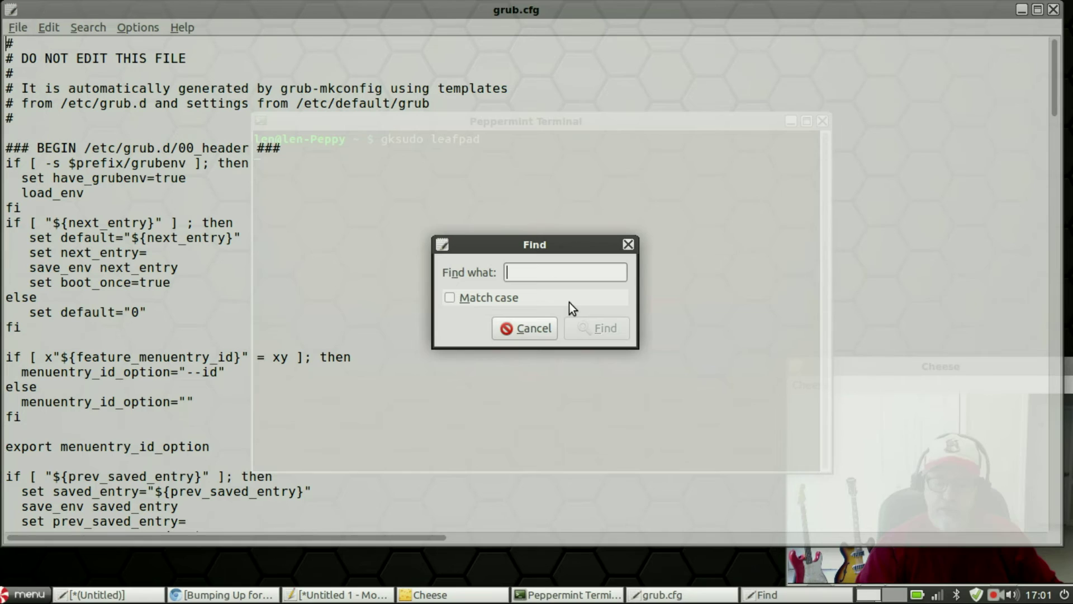
pyautogui.write('mem=')
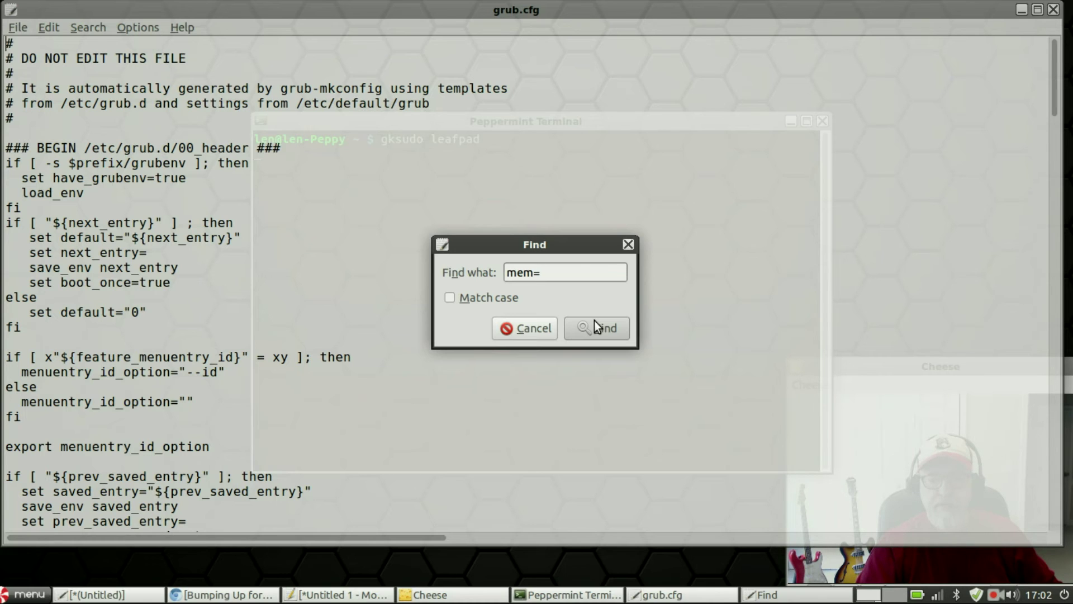
pyautogui.click(598, 330)
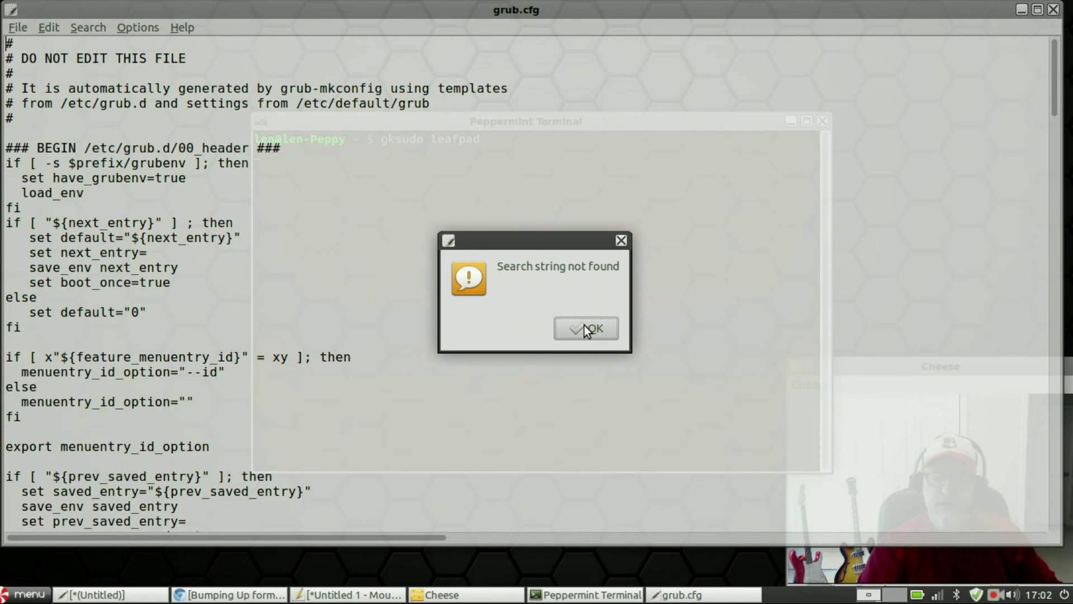
pyautogui.click(586, 327)
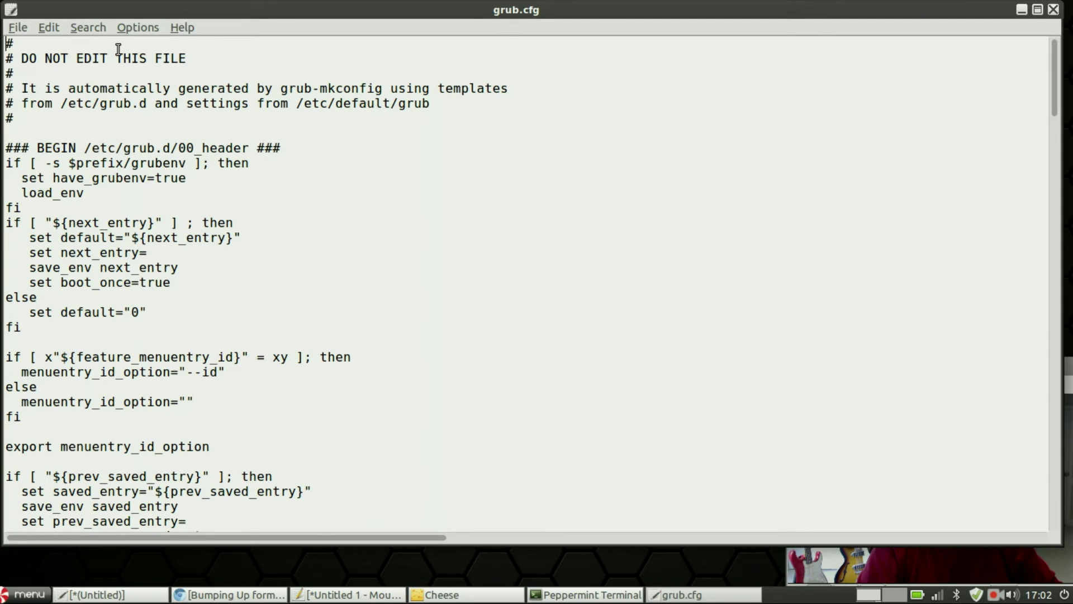
# - Dismiss the Search and File menus unused and close Leafpad holding grub.cfg
pyautogui.click(83, 27)
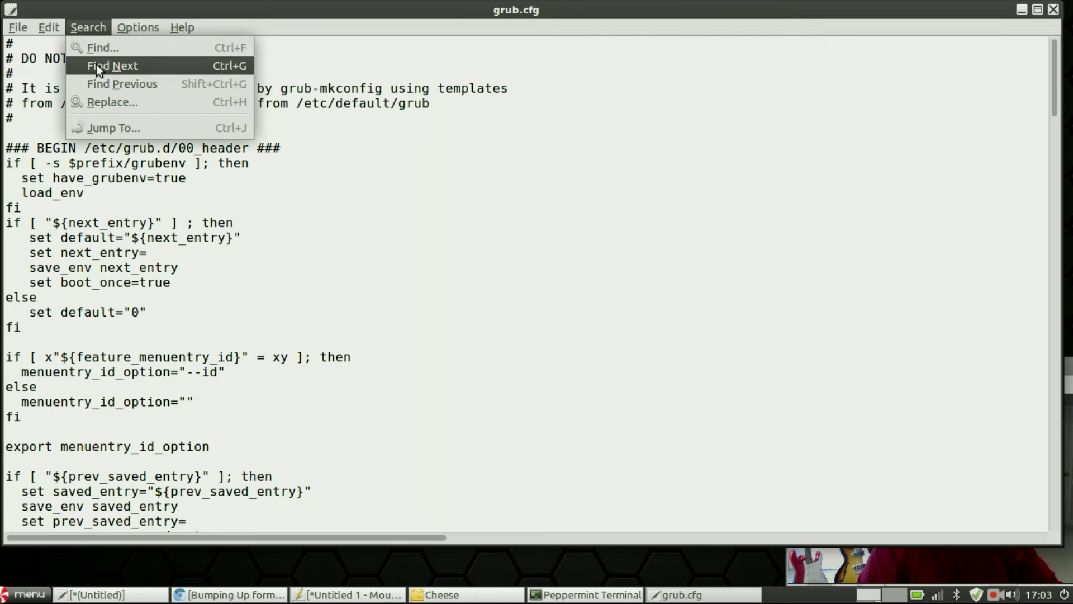
pyautogui.moveTo(21, 24)
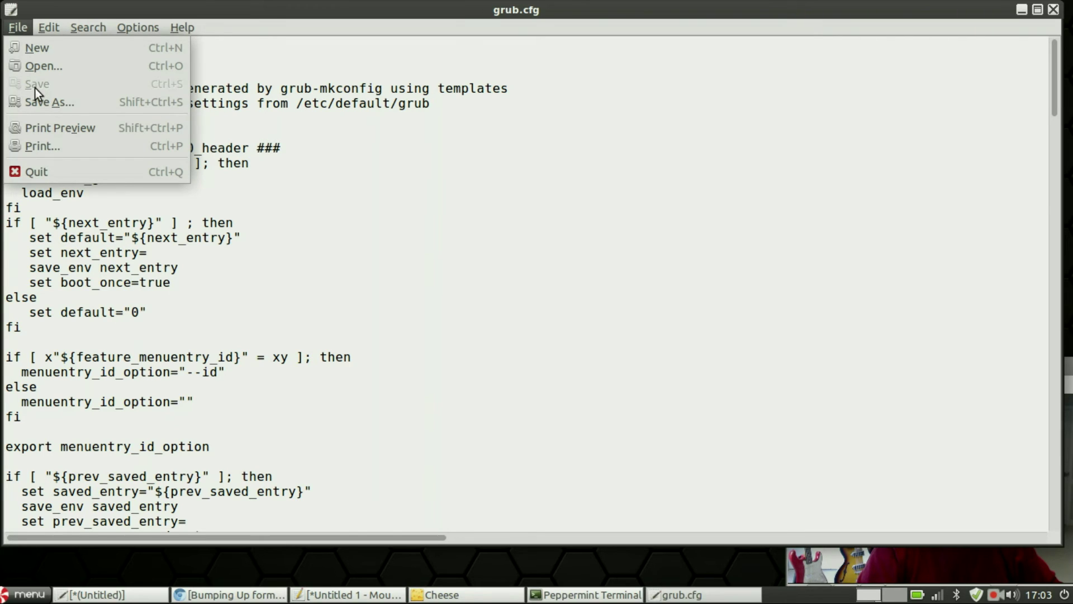
pyautogui.click(511, 213)
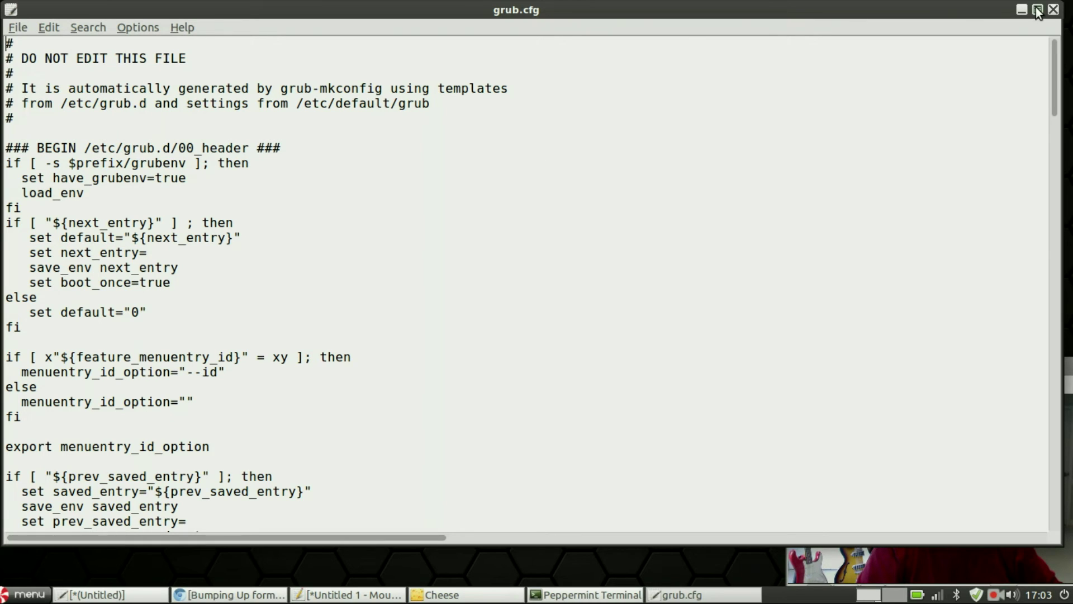
pyautogui.click(1053, 9)
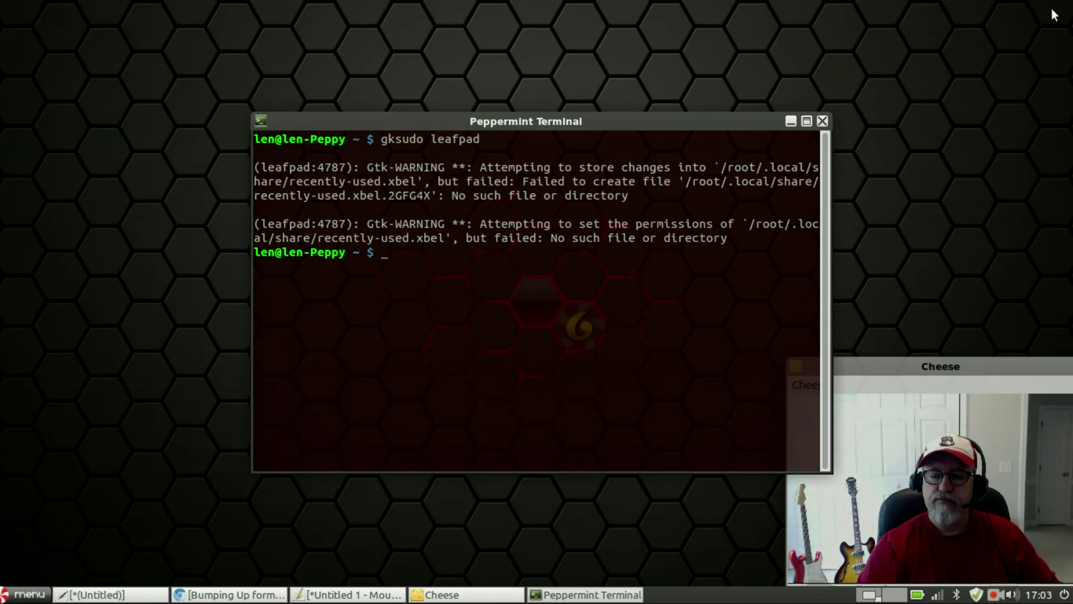
# - Close the terminal window and browse the System Tools list in the application menu
pyautogui.click(822, 121)
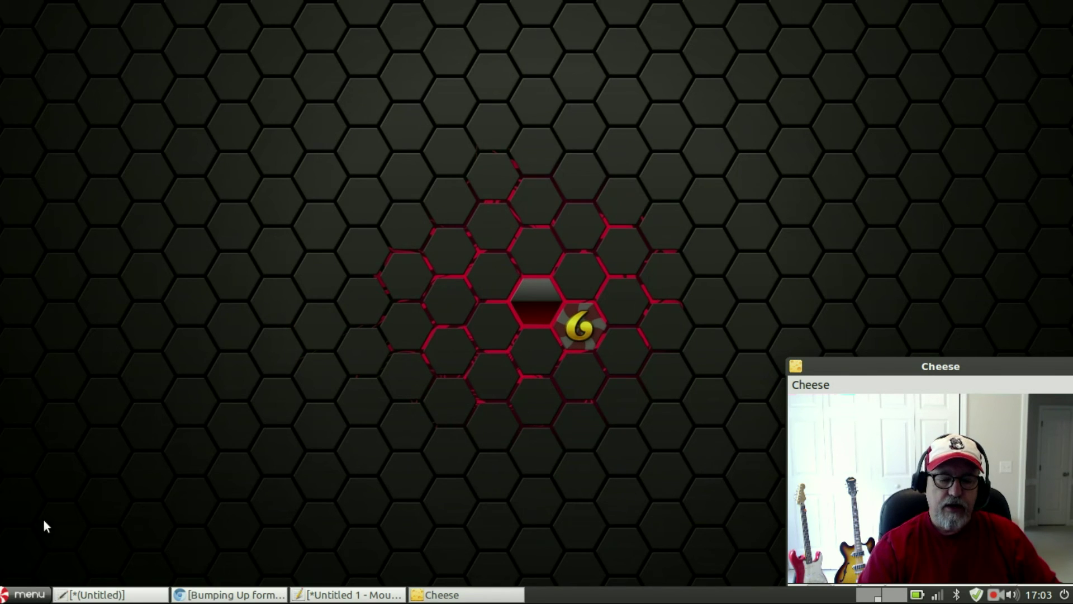
pyautogui.click(22, 596)
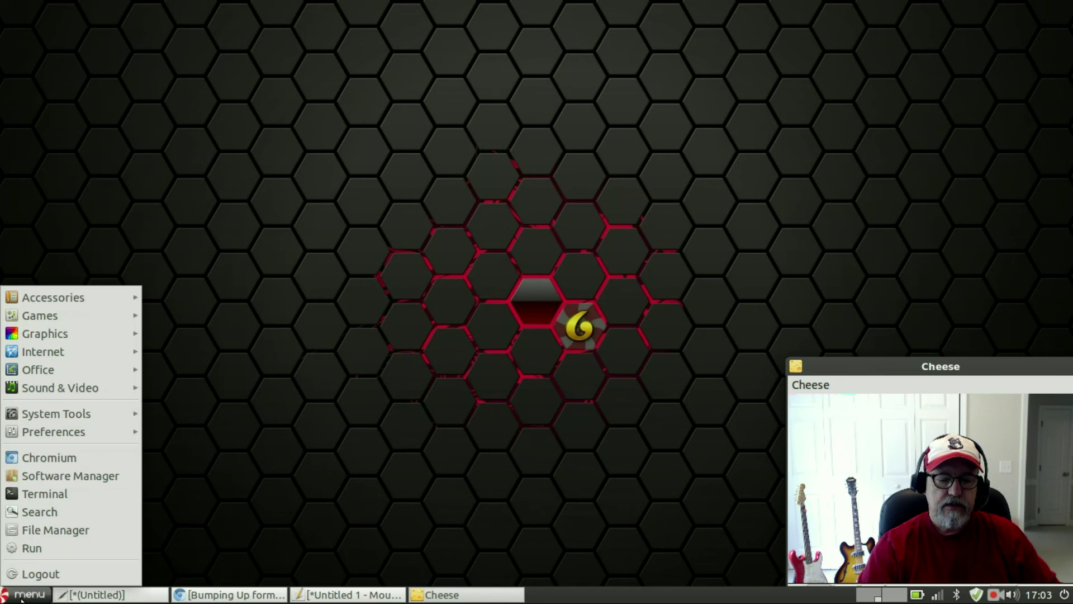
pyautogui.moveTo(55, 431)
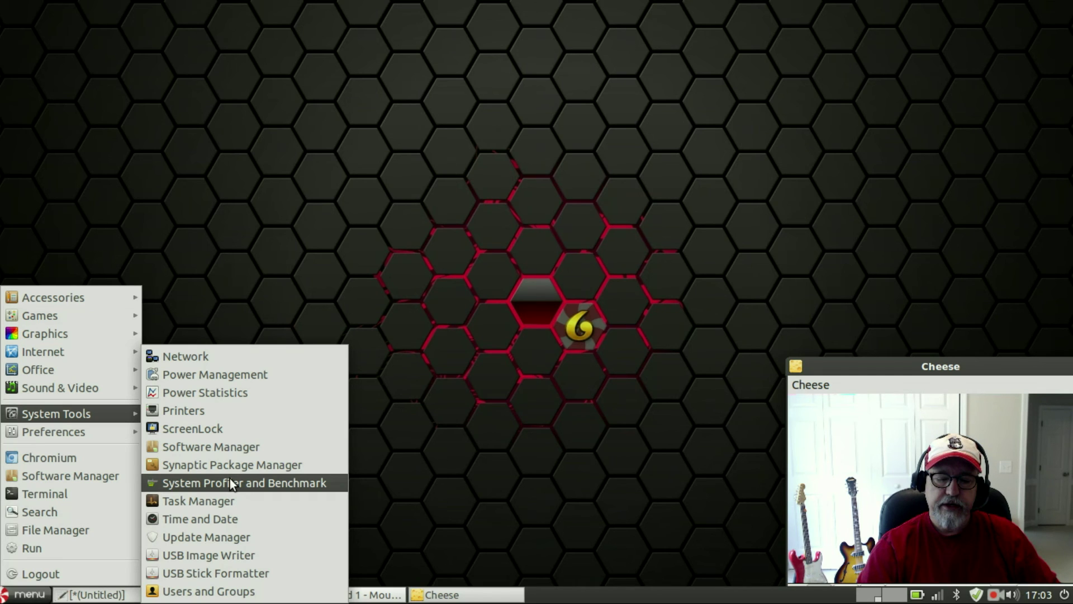
# - Check the system summary showing 3986MB memory, then browse System Tools in the menu
pyautogui.click(276, 483)
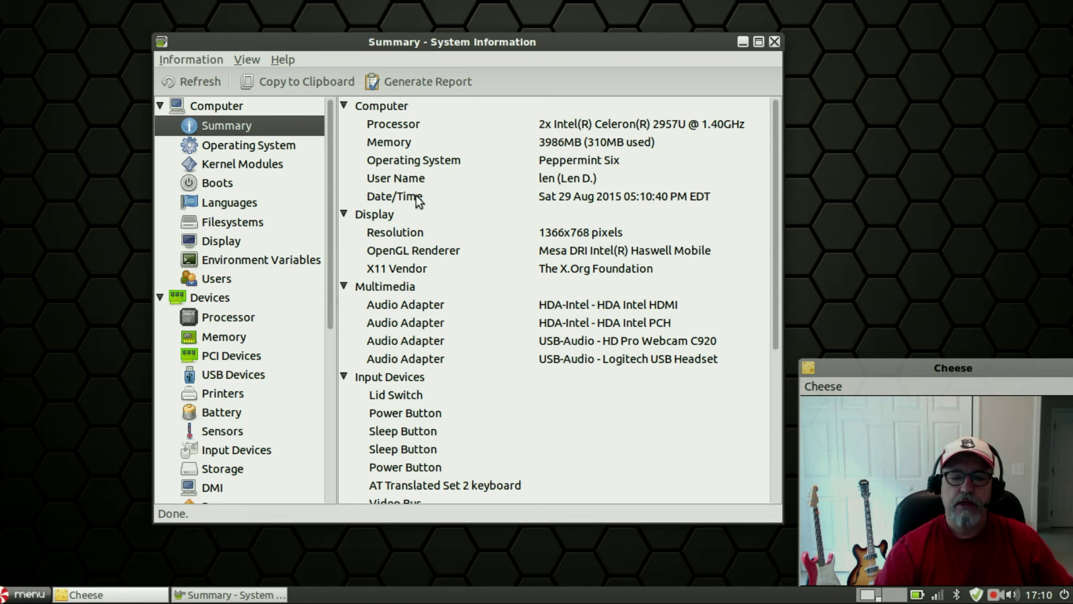
pyautogui.click(19, 595)
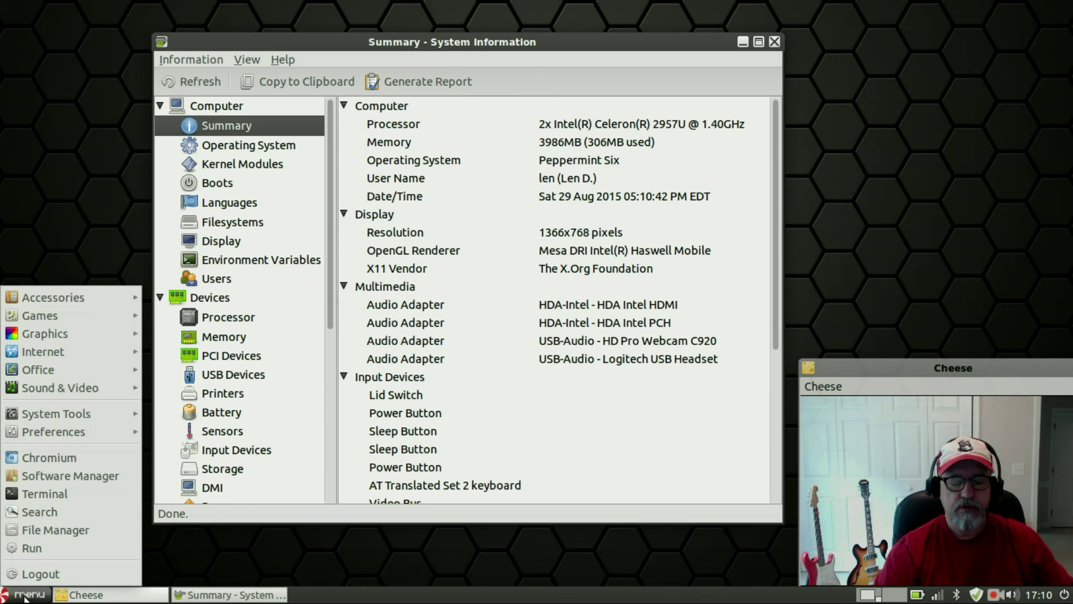
pyautogui.moveTo(48, 413)
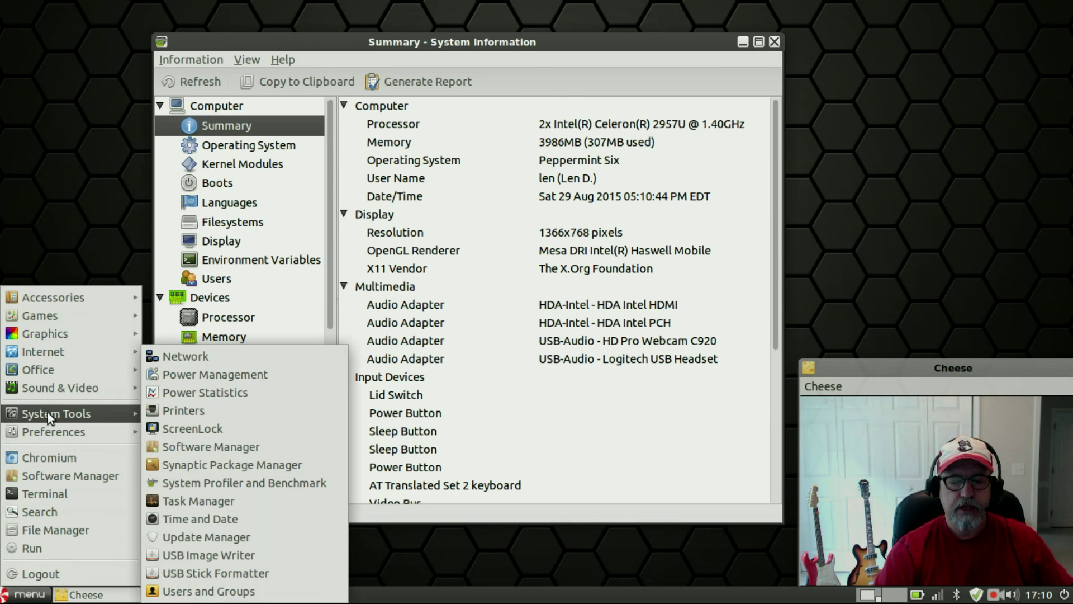
# - Launch System Profiler and Benchmark from the System Tools menu
pyautogui.click(229, 485)
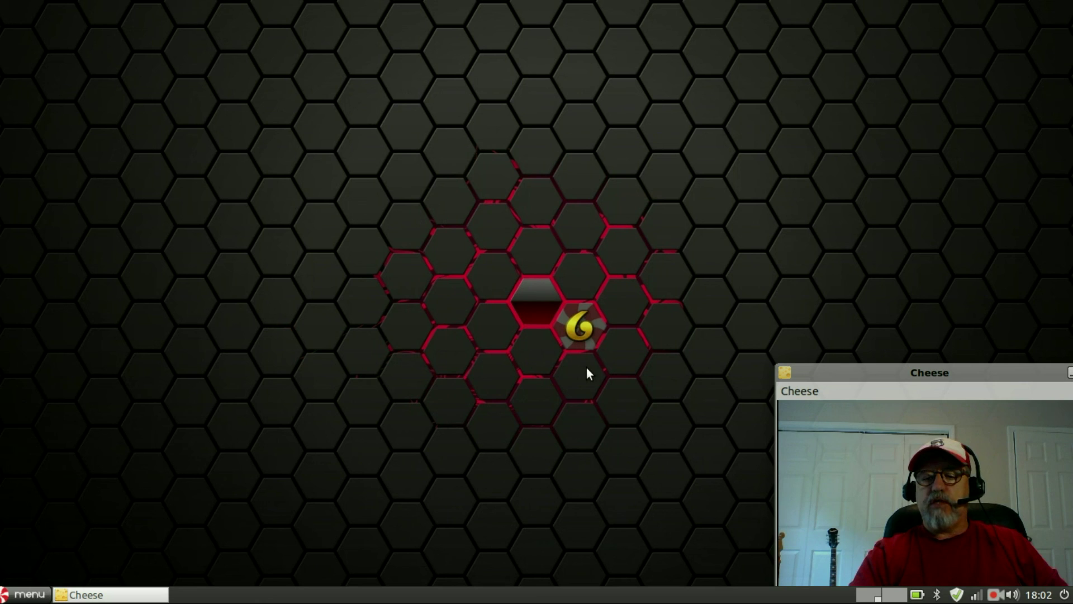
pyautogui.click(1018, 594)
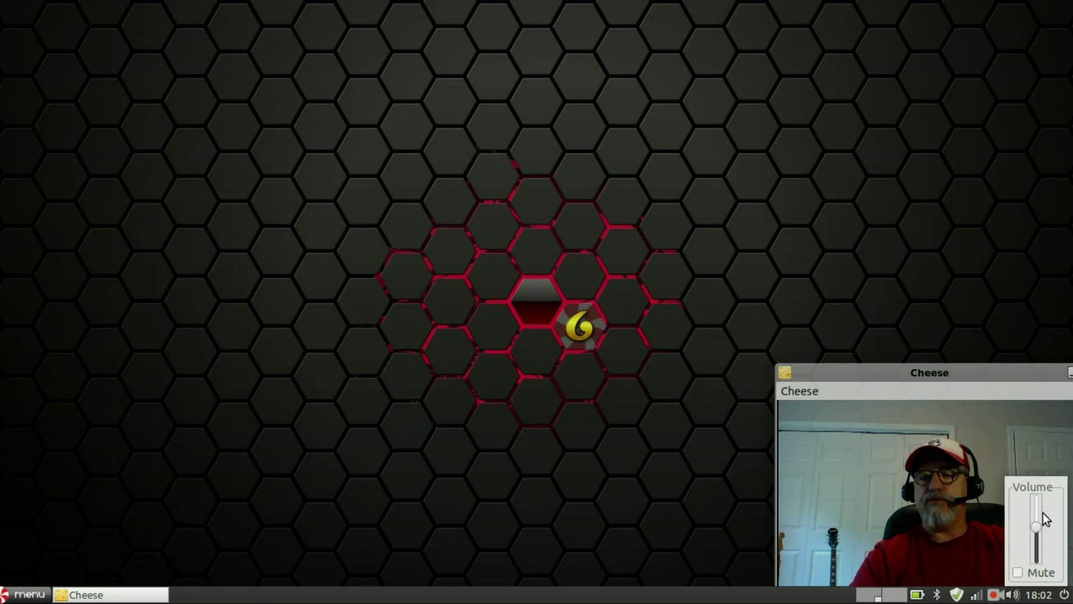
pyautogui.moveTo(1034, 528); pyautogui.dragTo(1034, 524)
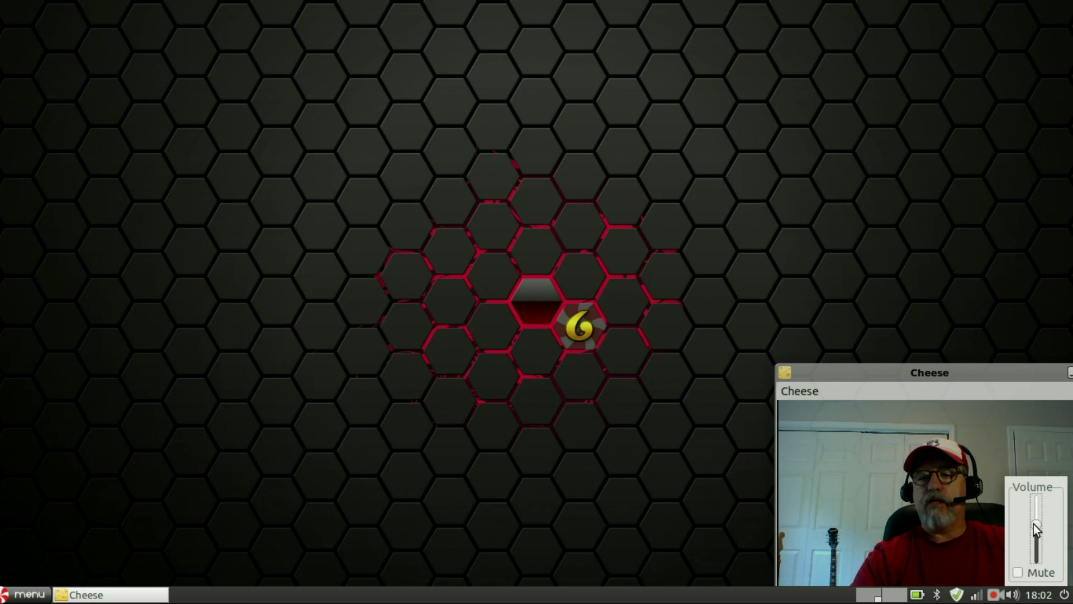
pyautogui.click(688, 491)
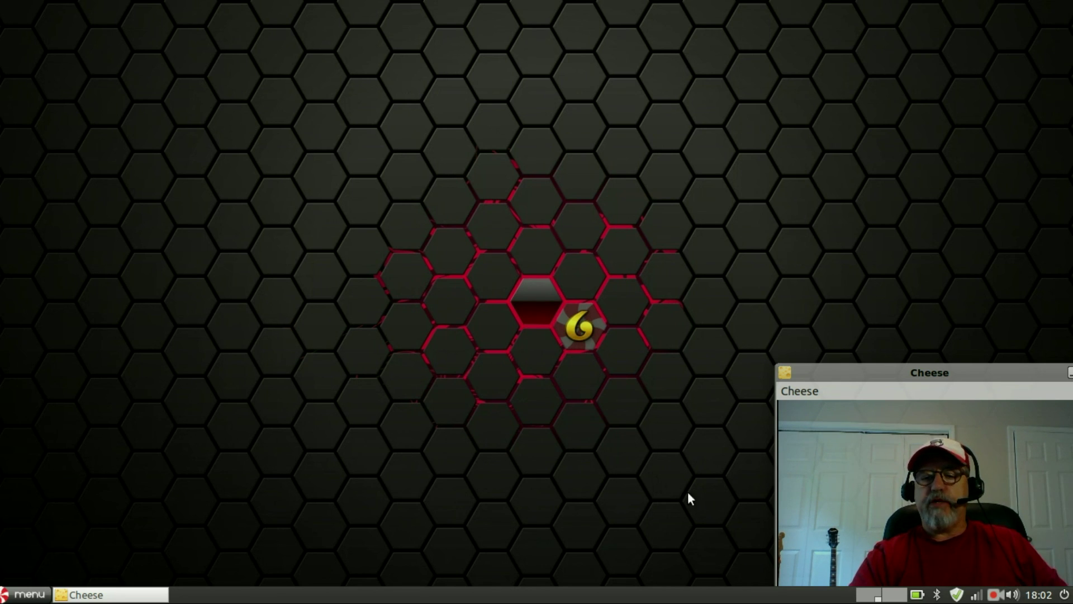